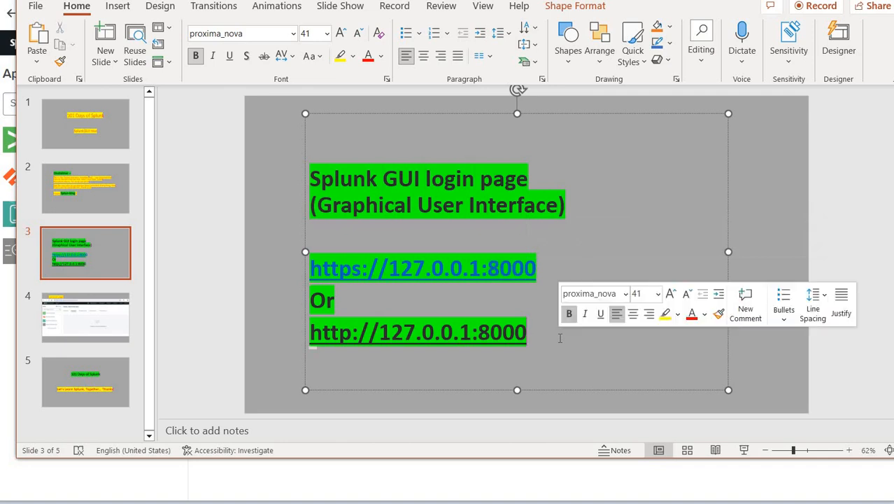
Examine the Splunk GUI login addresses on slide 3, including their protocol prefixes and the IP address
click(486, 301)
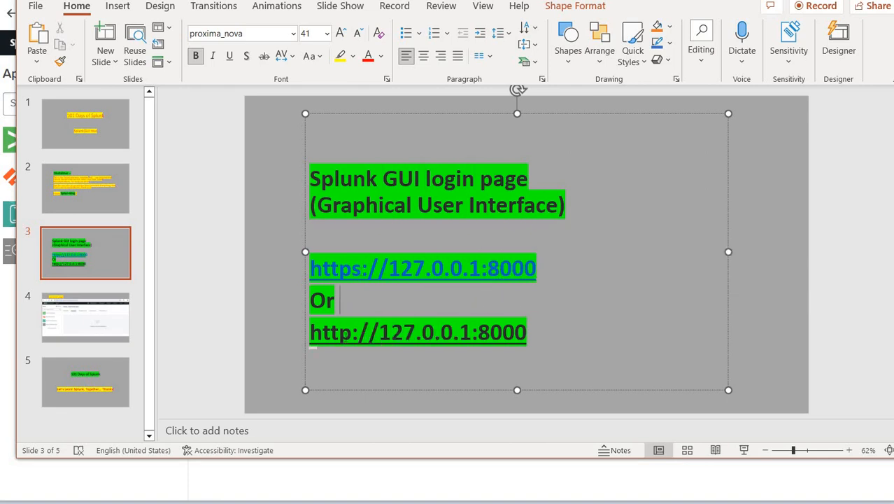
drag(310, 335, 339, 334)
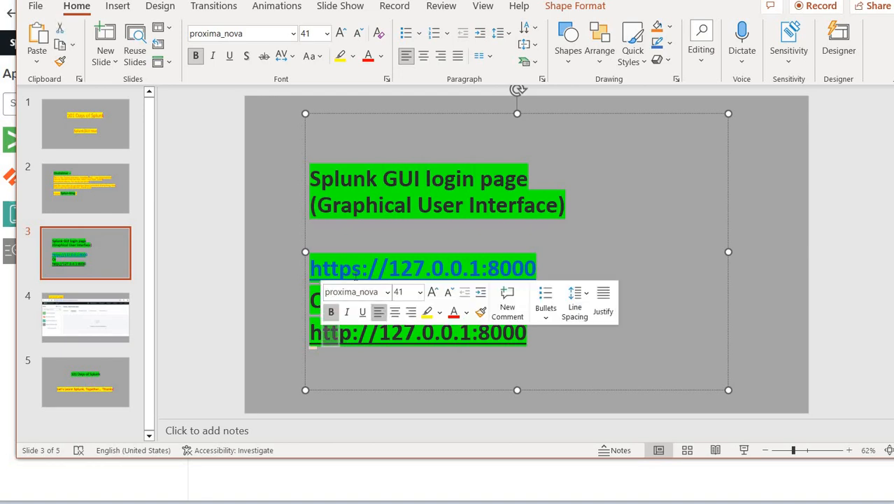
click(352, 270)
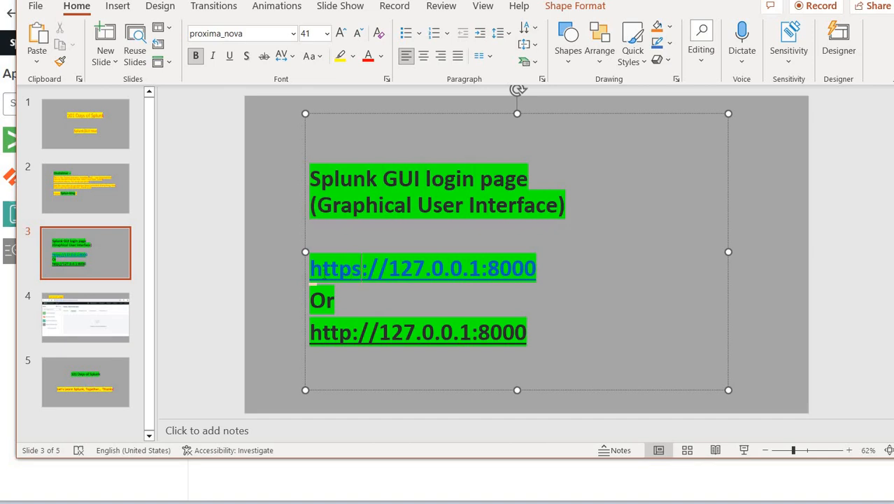
key(shift+Left)
key(shift+Left)
key(shift+Left)
key(shift+Left)
key(shift+Left)
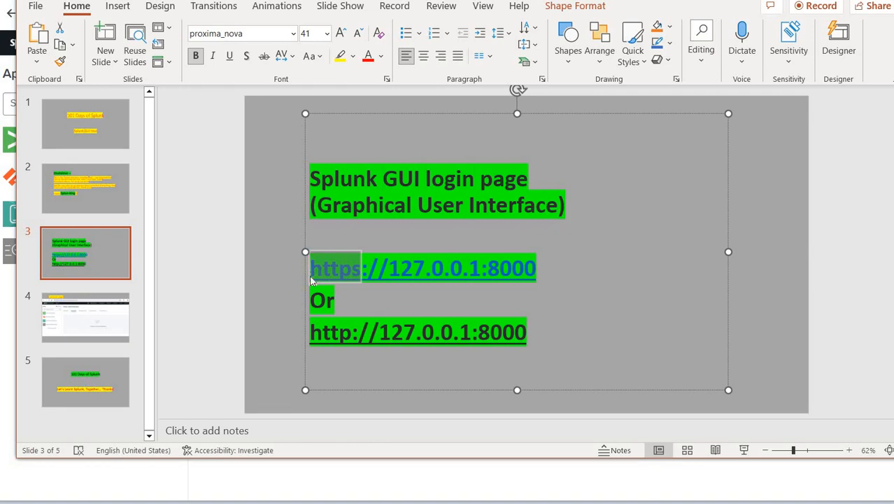
mouse_move(395, 308)
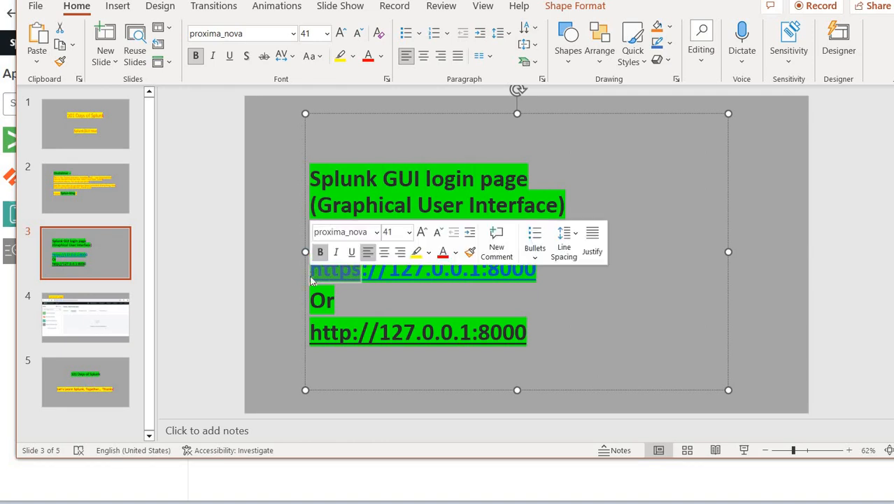
click(395, 308)
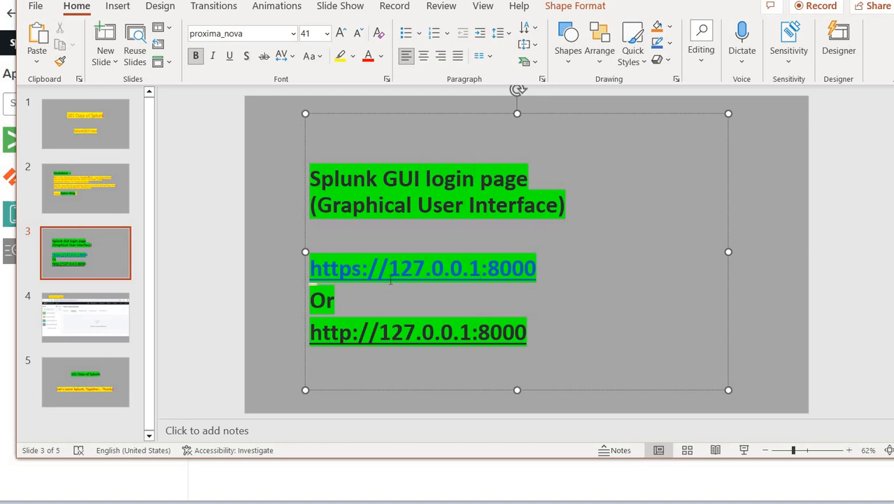
drag(480, 269, 388, 278)
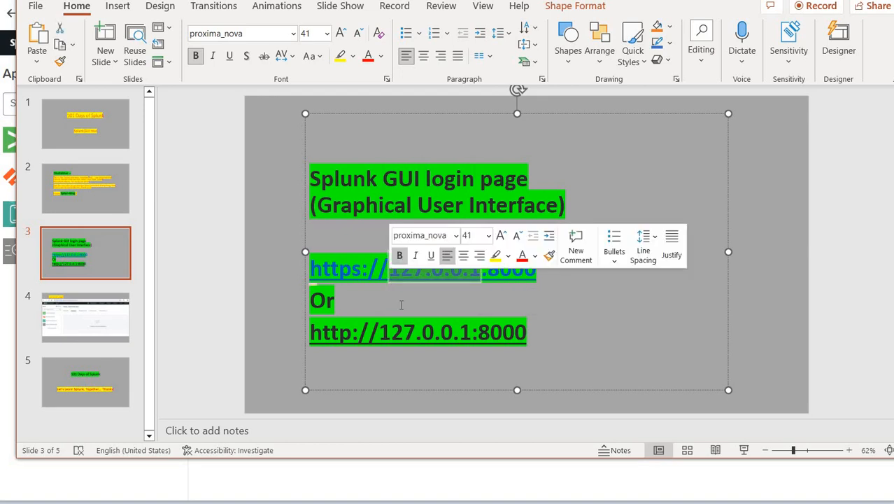
click(401, 305)
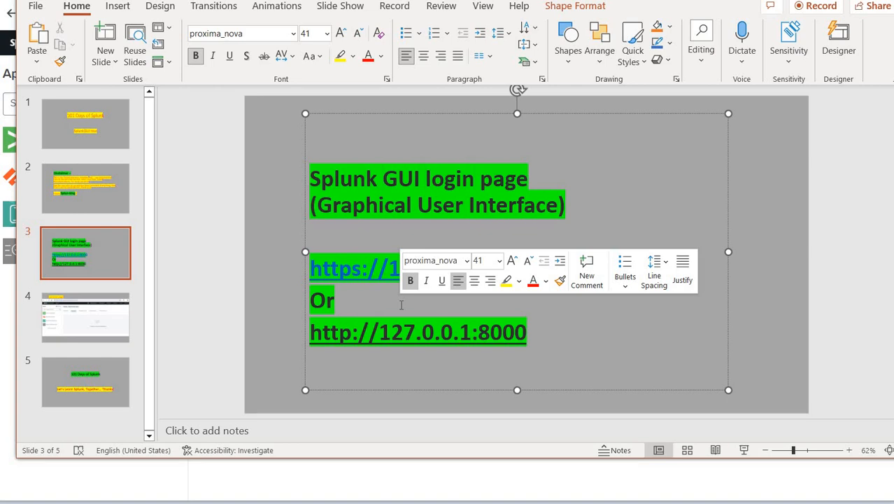
click(397, 208)
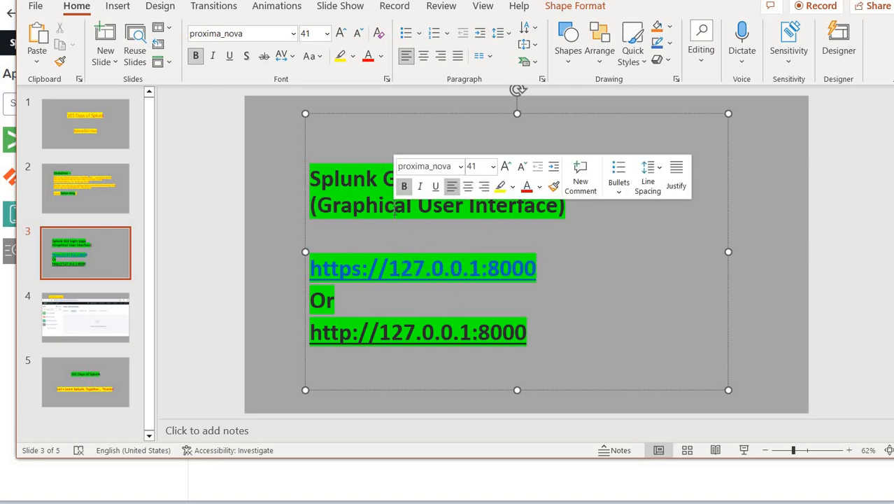
click(279, 139)
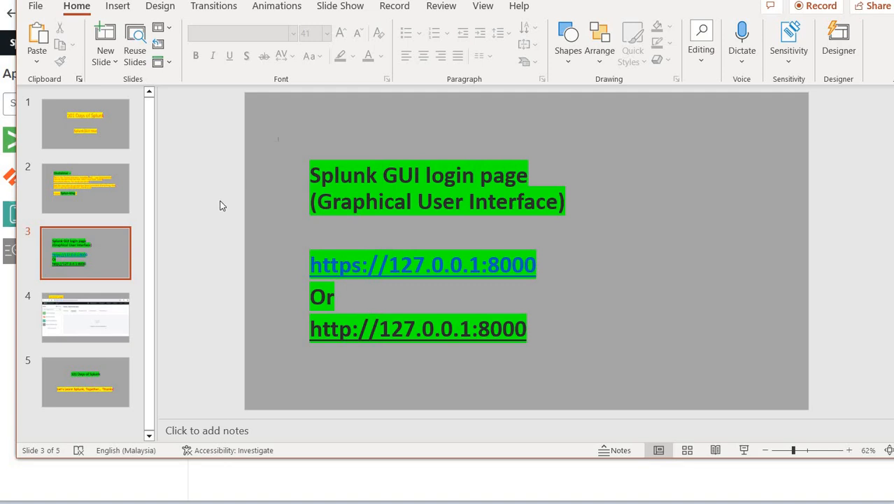
Show the Launcher page slide and switch to the Splunk launcher home page in Chrome
click(81, 310)
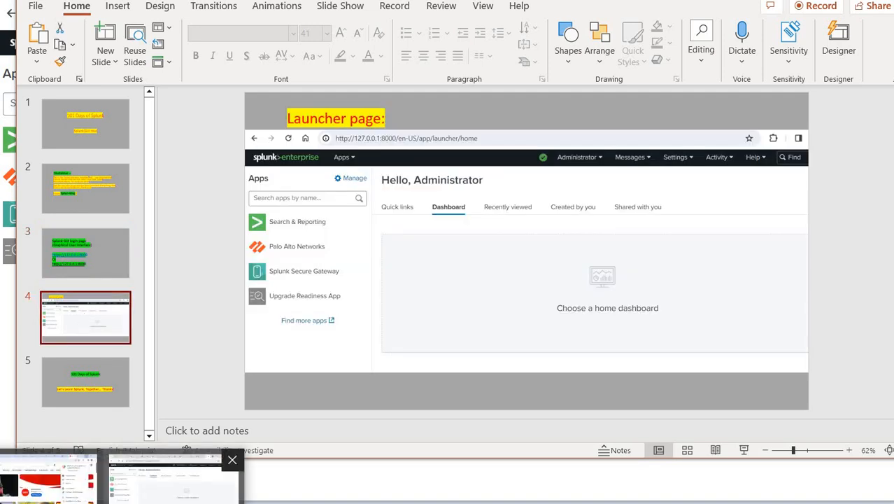
click(175, 479)
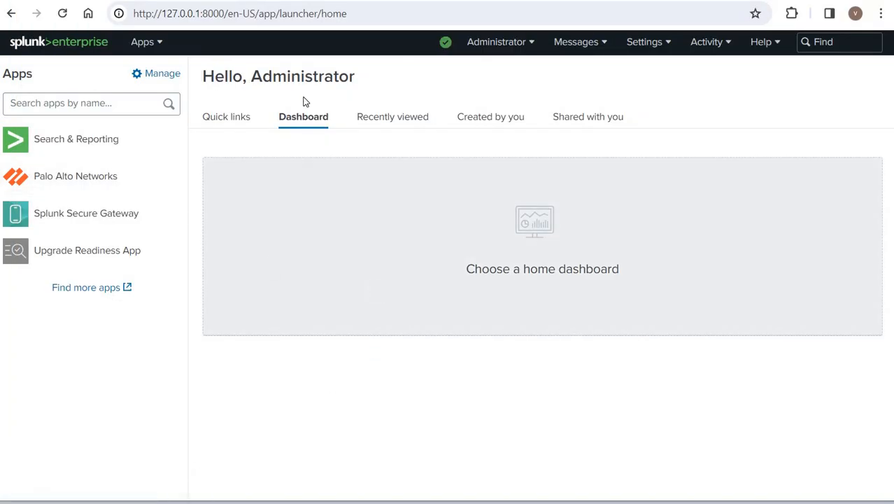
Examine the launcher part of the page address and the list of apps available in Splunk
drag(298, 13, 275, 13)
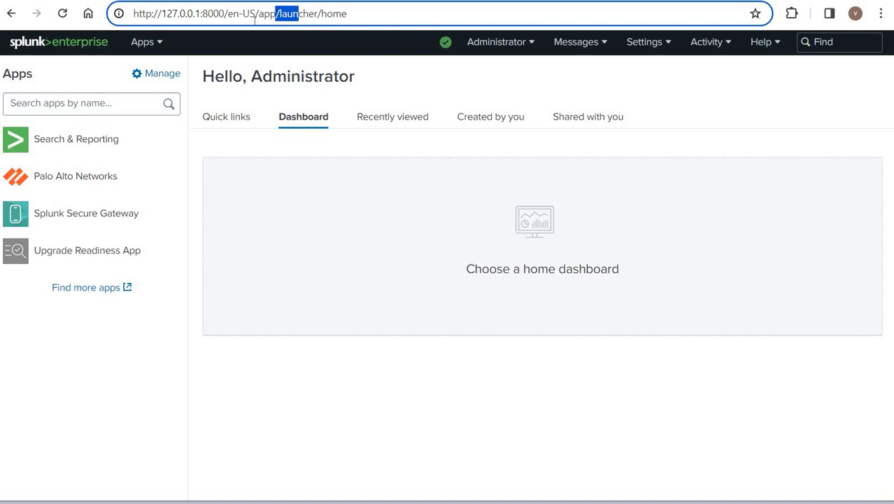
drag(318, 14, 280, 14)
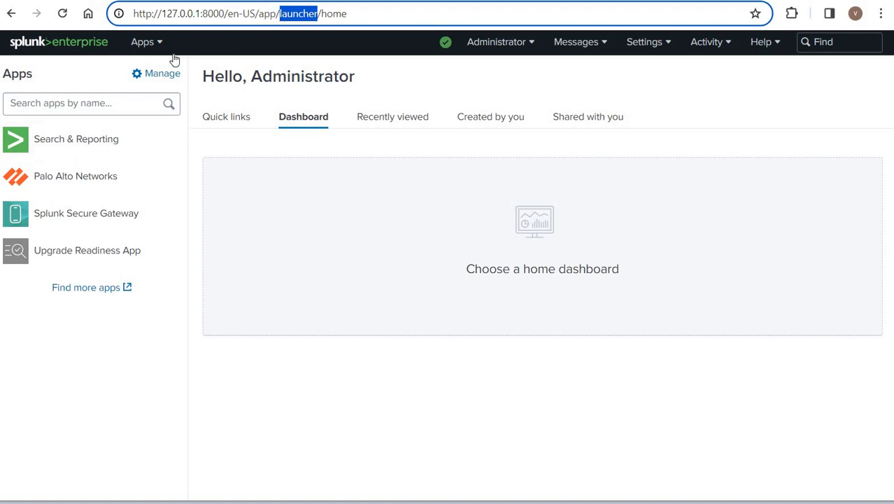
click(69, 44)
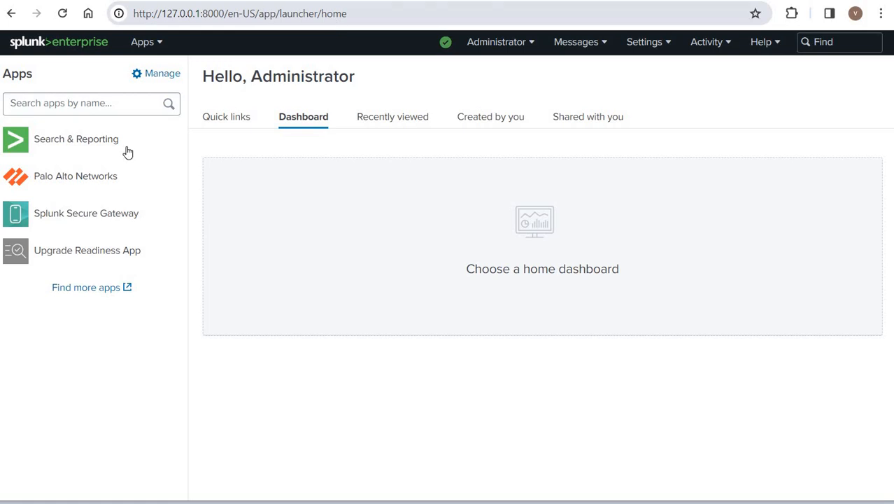
click(148, 49)
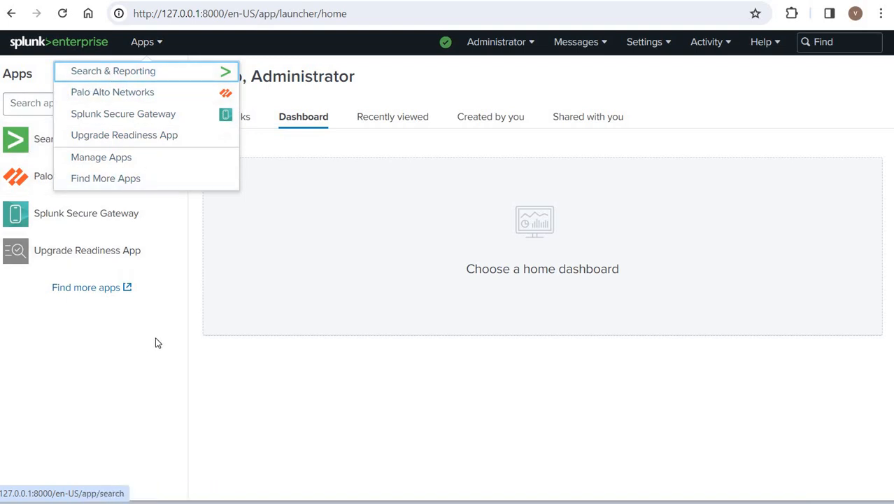
mouse_move(176, 142)
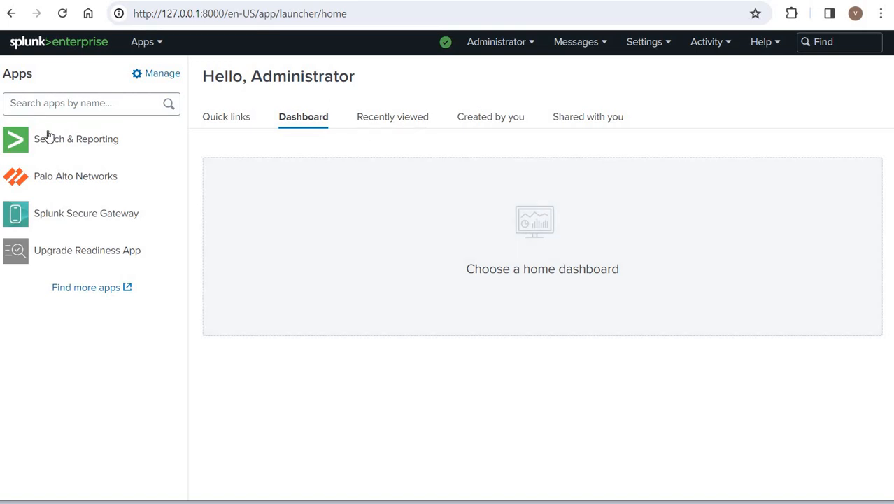
Open the Search & Reporting app and run the JOSEPH SCHOOL ATTENDANCE-CSV.csv query from the search history
click(51, 139)
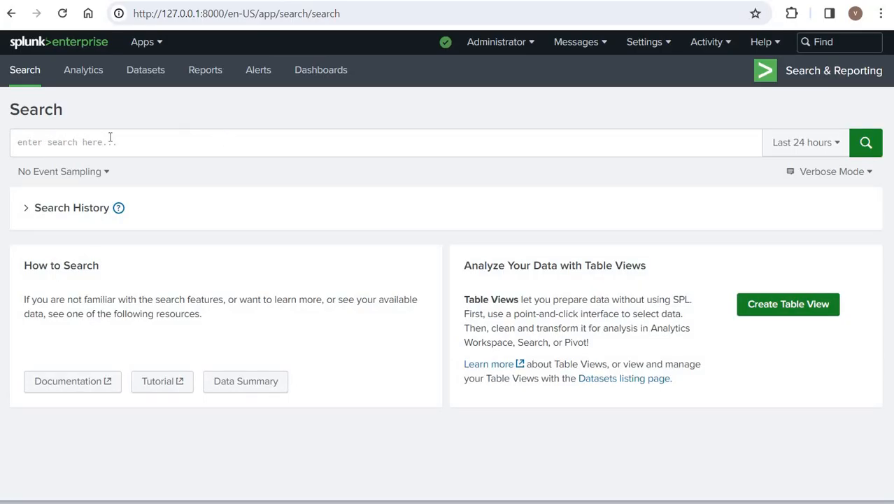
click(332, 133)
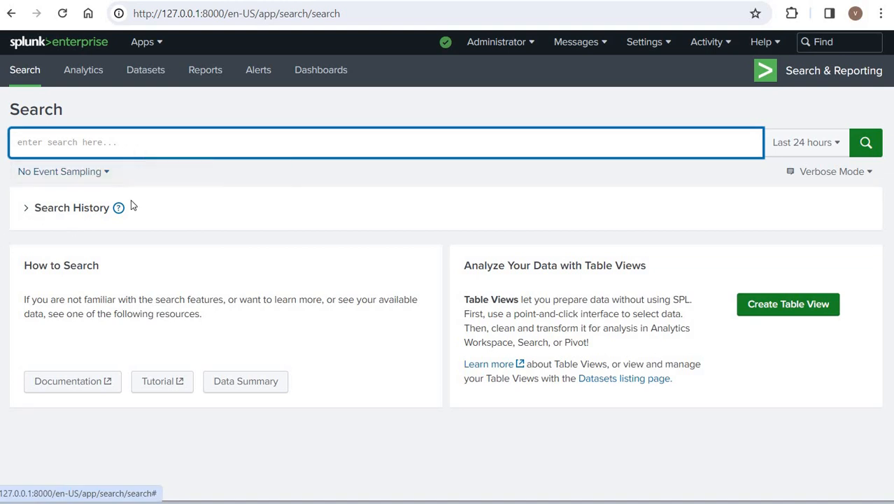
click(70, 209)
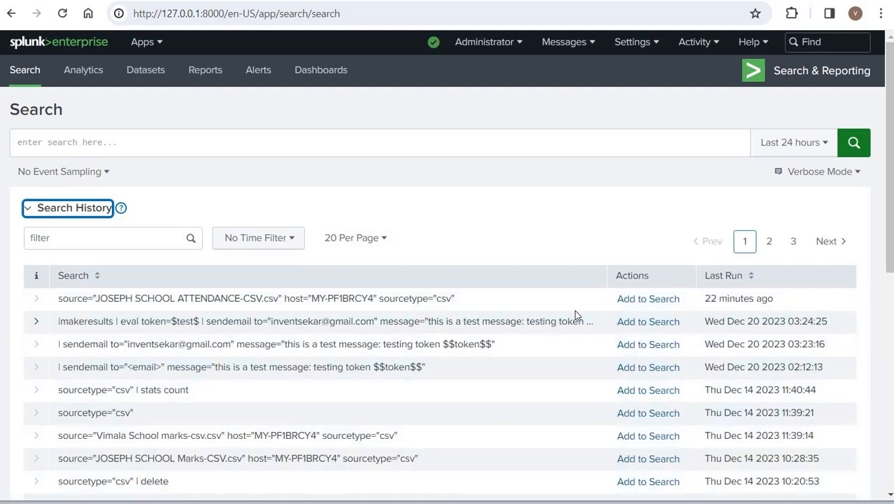
click(642, 300)
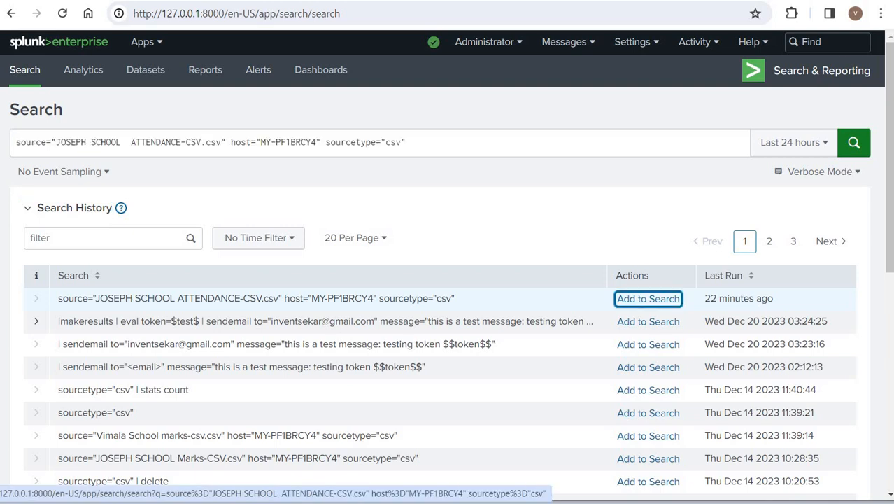
click(855, 142)
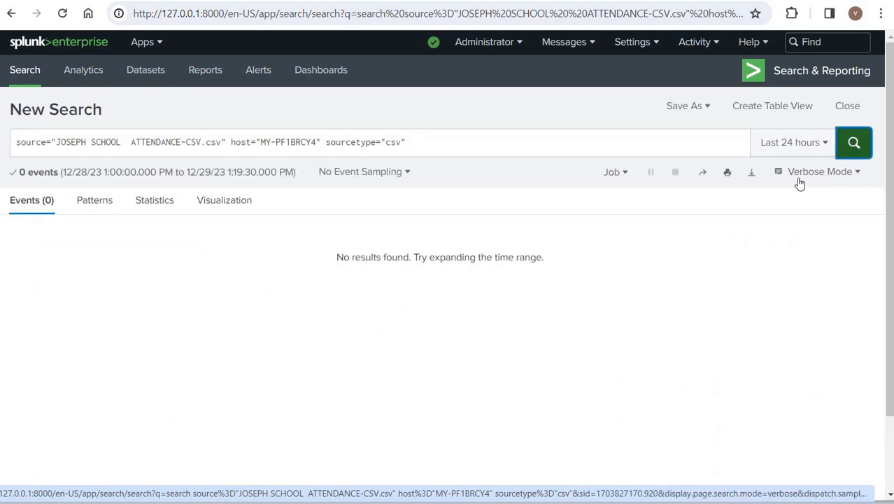
Rerun the attendance search with the time range All time and again with Last 30 days
click(776, 147)
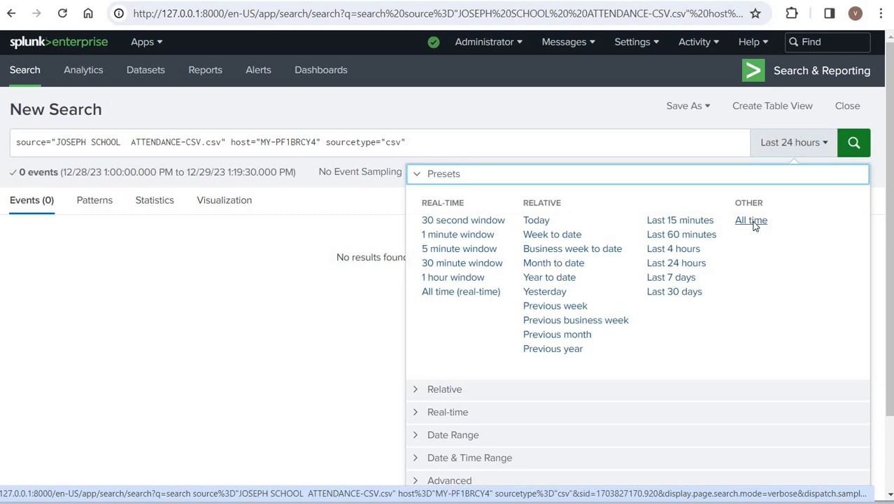
click(753, 222)
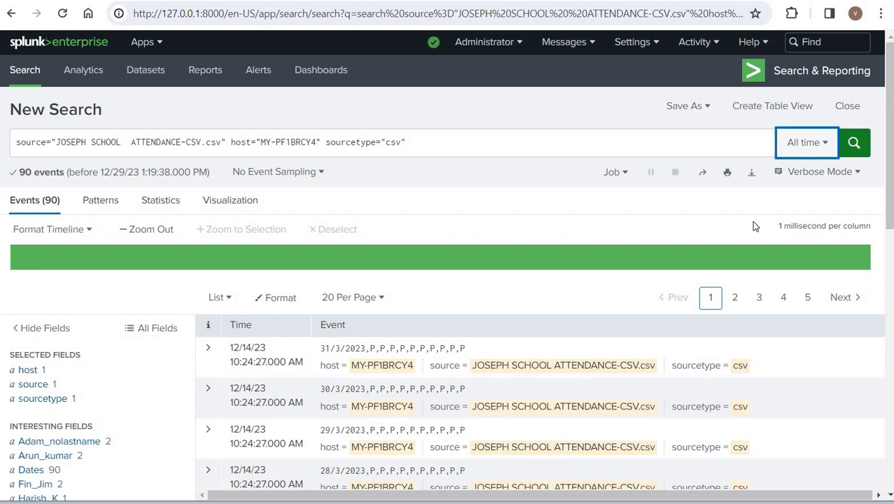
click(805, 148)
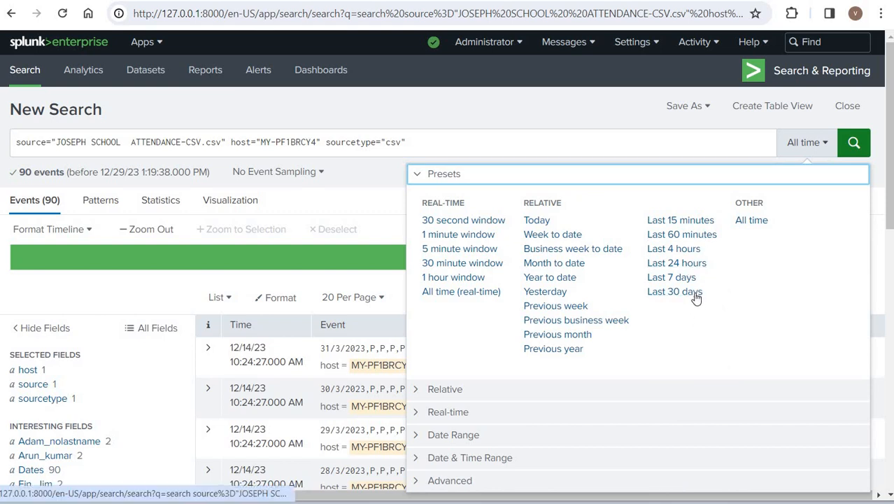
click(724, 137)
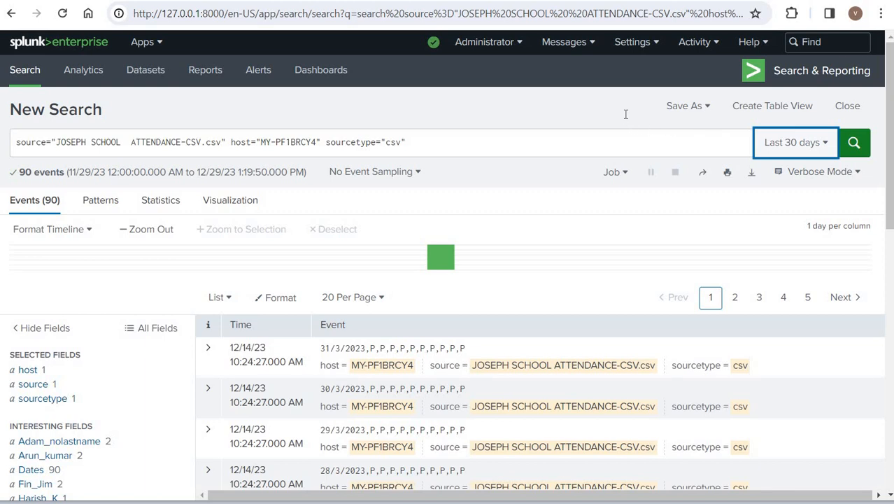
Look through the timeline and the returned attendance events, and expand the first event's details
scroll(626, 119, down, 1)
scroll(626, 118, down, 1)
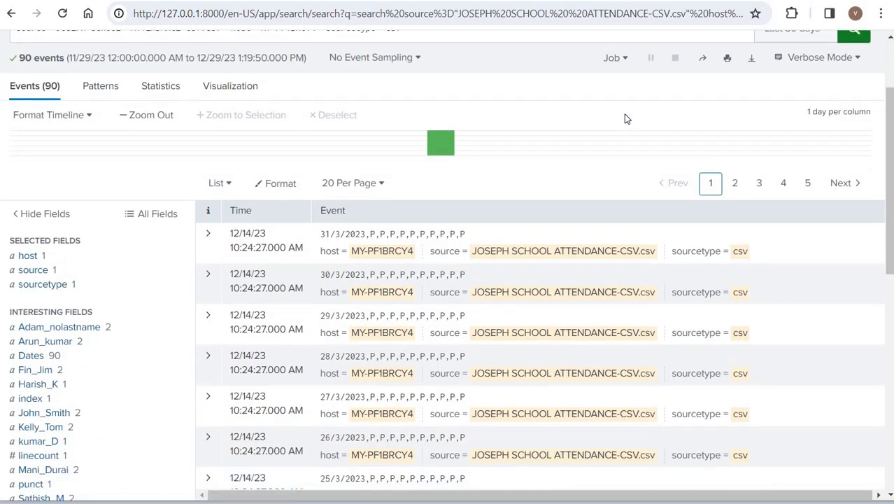
scroll(626, 119, up, 1)
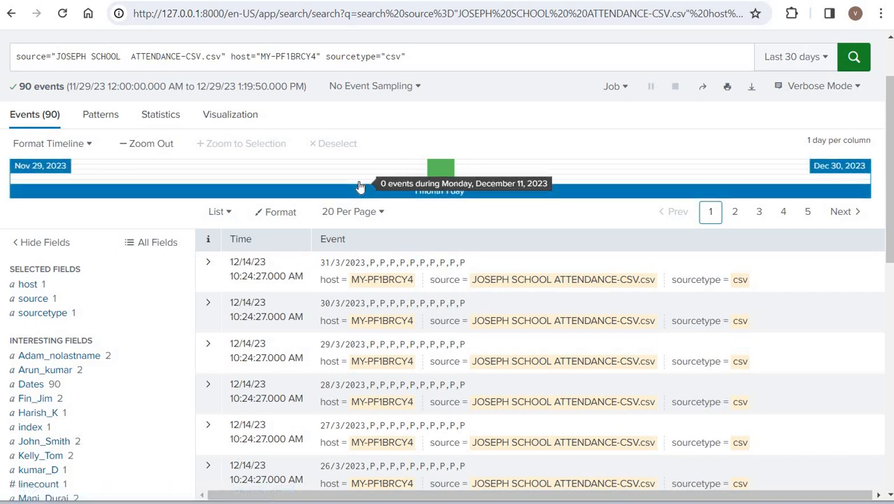
scroll(359, 188, down, 2)
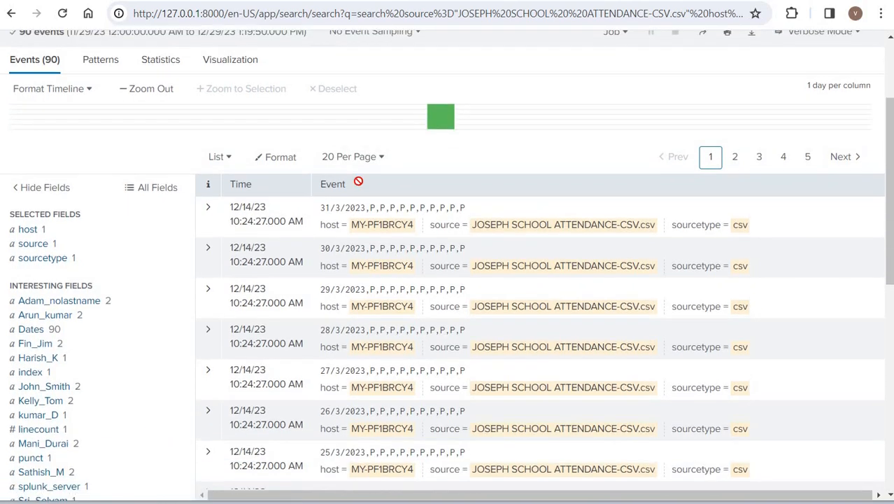
scroll(359, 186, up, 4)
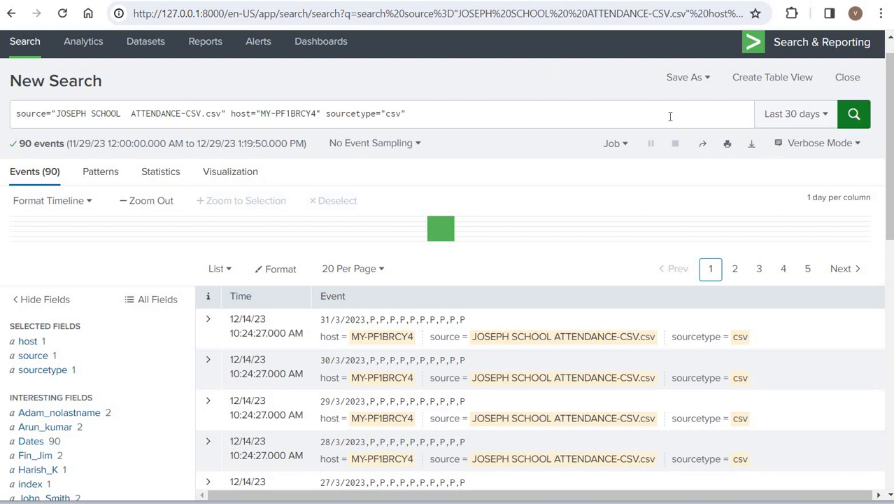
click(208, 322)
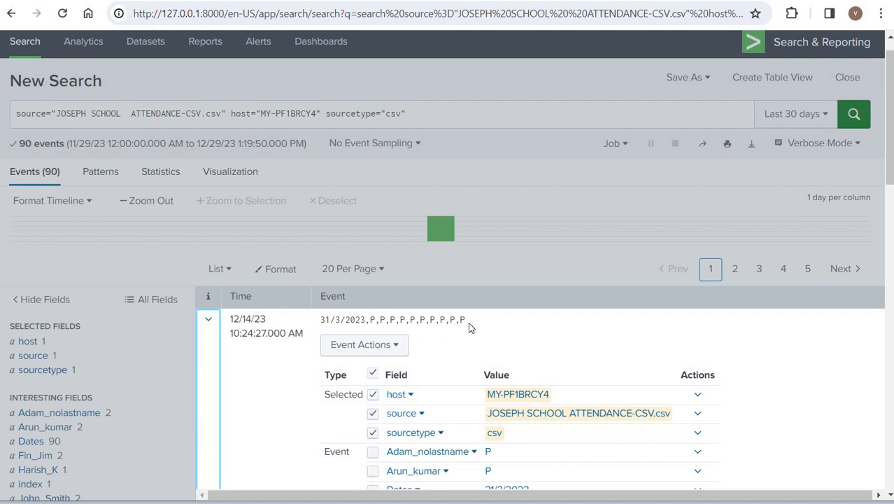
Inspect the expanded event's raw text and date, and view the _time options of its timestamp
triple_click(314, 325)
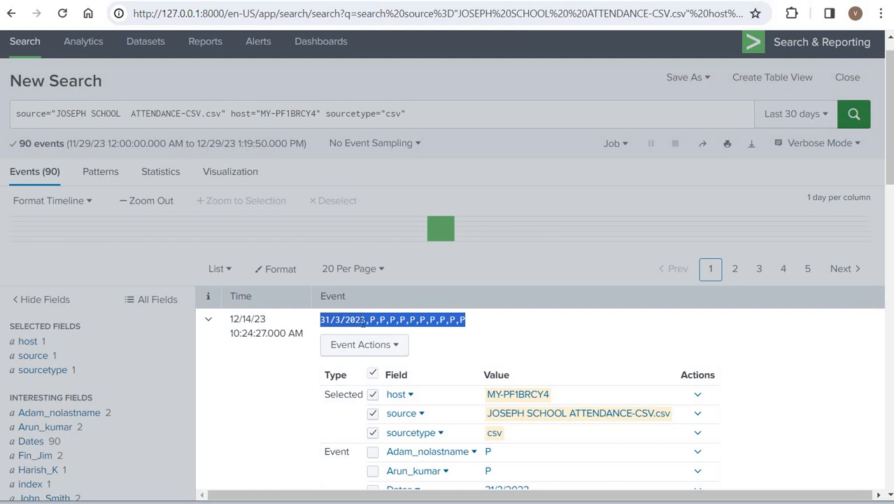
drag(363, 321, 314, 323)
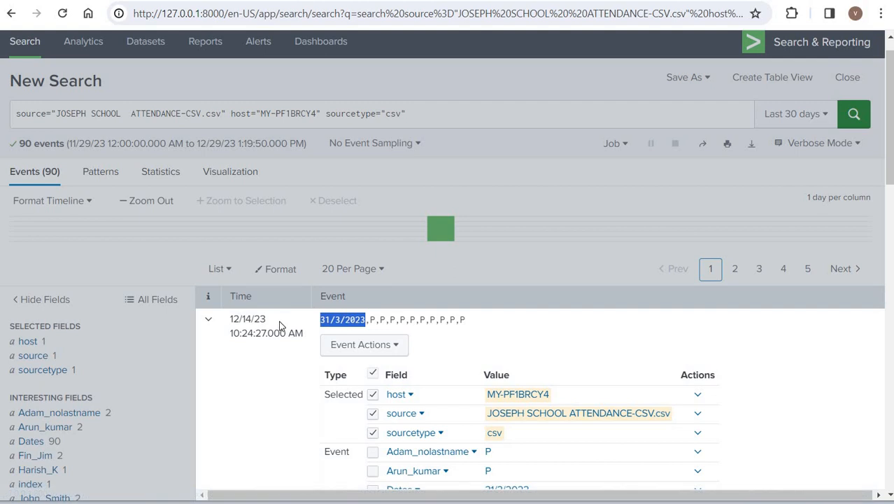
double_click(238, 320)
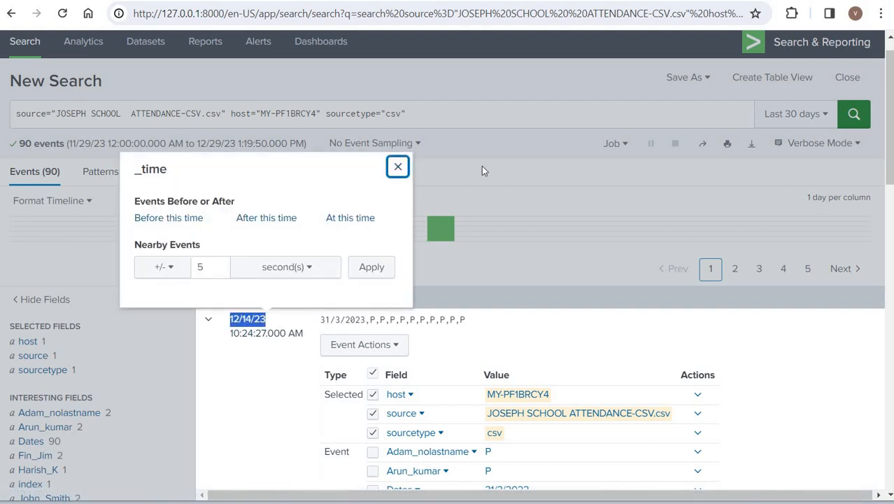
click(283, 321)
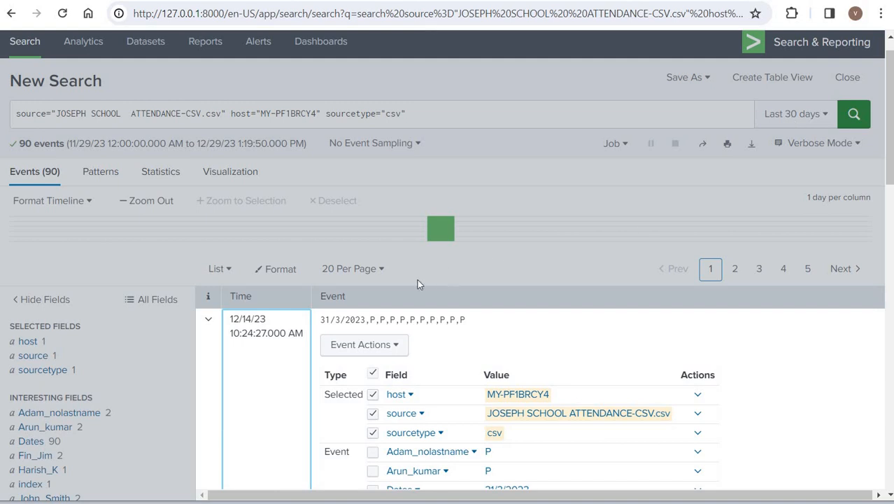
Examine the date in the first event's raw text, collapse the event, and check the search's event count
drag(370, 322, 316, 326)
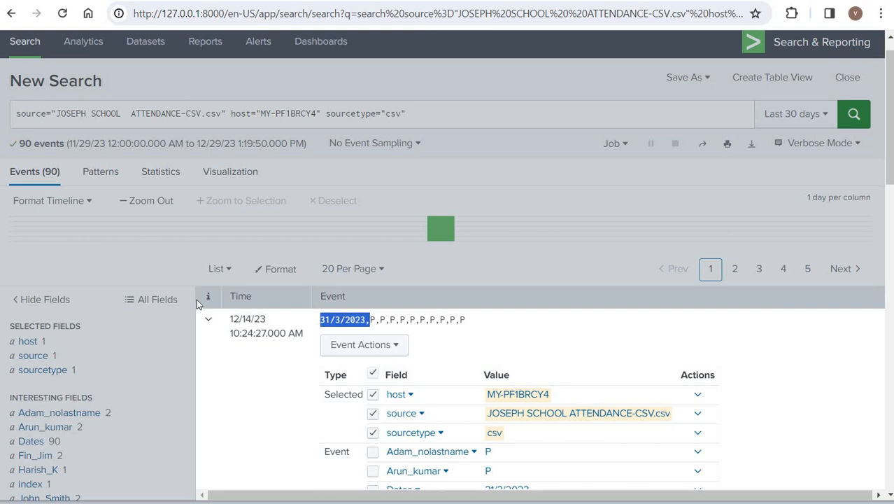
click(83, 193)
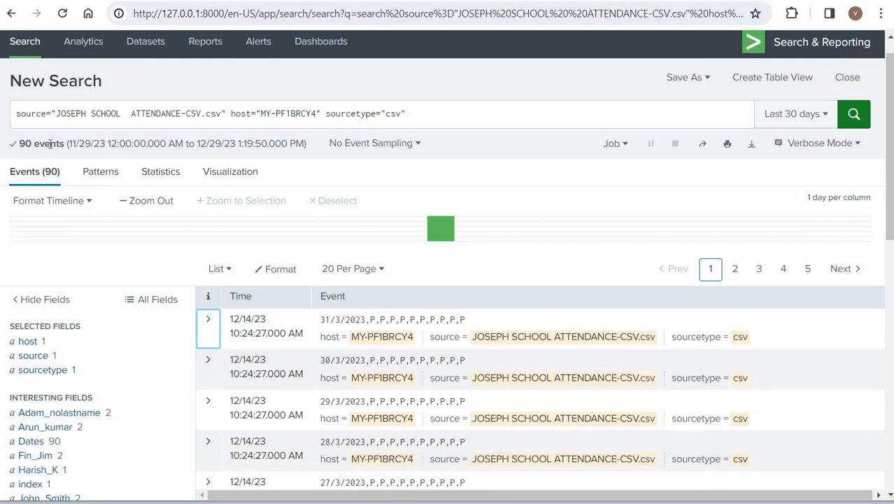
drag(15, 143, 51, 143)
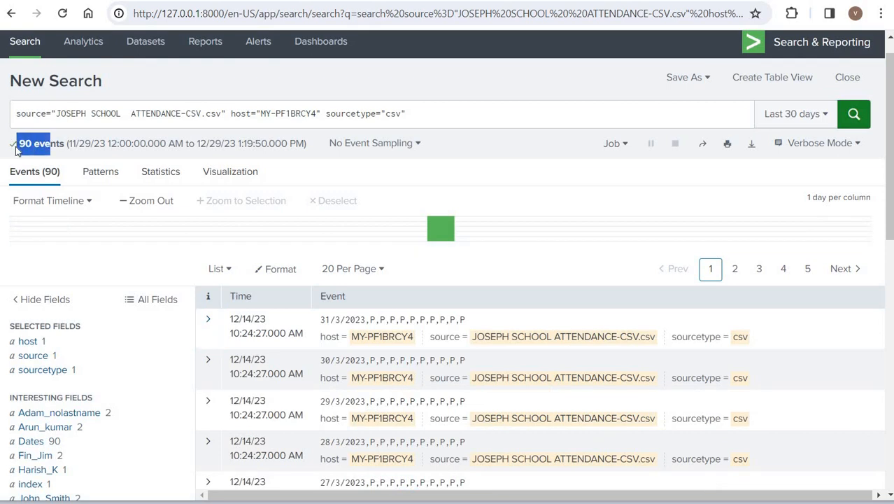
drag(61, 143, 5, 149)
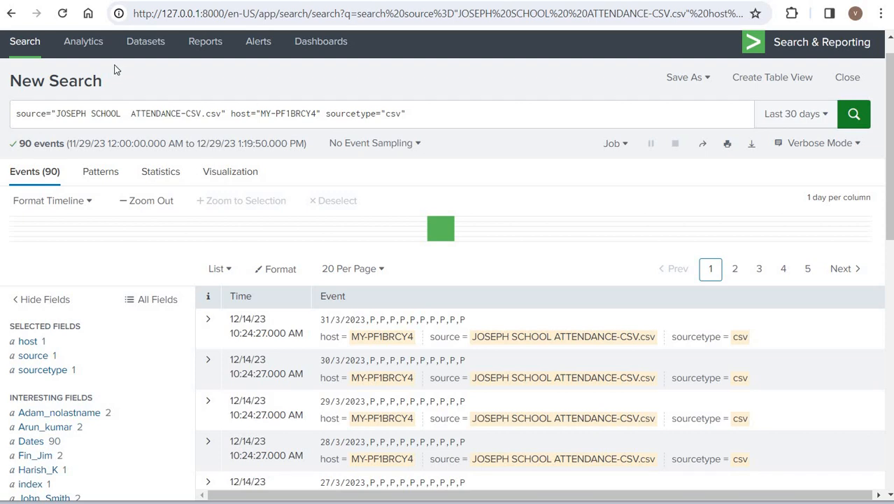
Cut the query down to source="JOSEPH SCHOOL ATTENDANCE-CSV.csv", copying the host and sourcetype filters before removing them, and rerun the search
click(226, 112)
key(shift+Home)
key(shift+End)
key(ctrl+c)
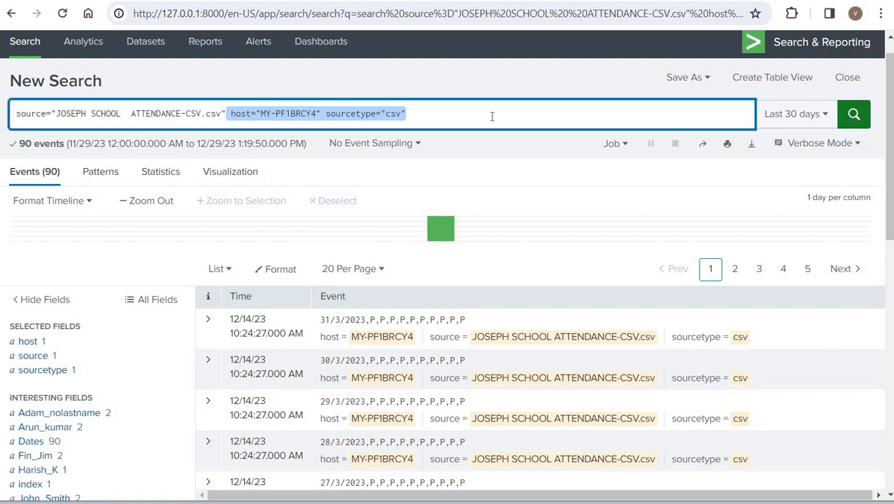
key(BackSpace)
key(Return)
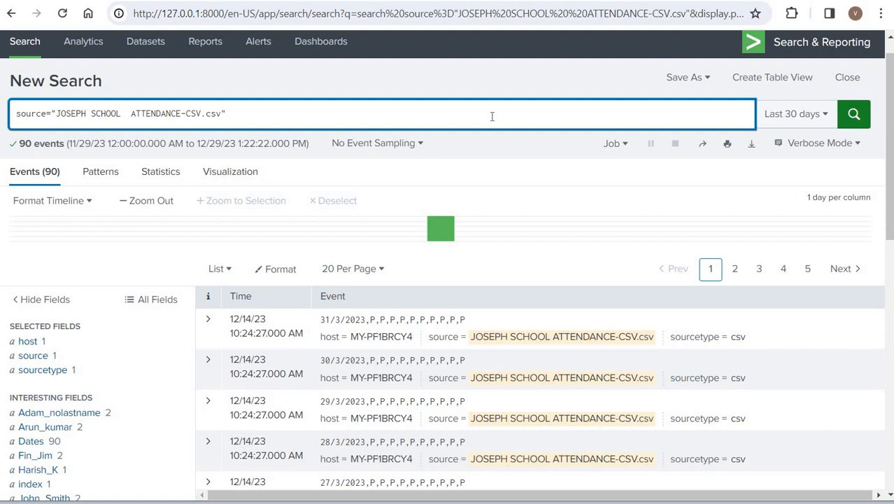
Put the host="MY-PF1BRCY4" and sourcetype="csv" filters back into the query and highlight its sourcetype key
key(ctrl+v)
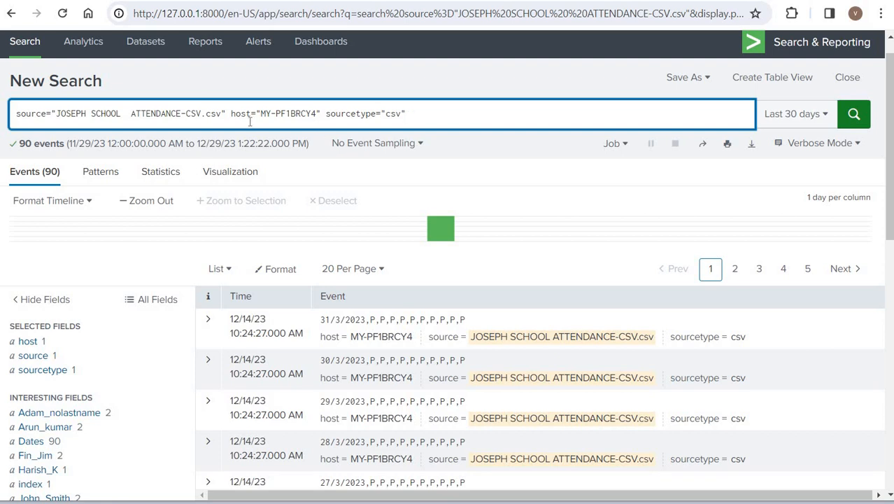
drag(250, 116, 232, 116)
drag(26, 118, 195, 99)
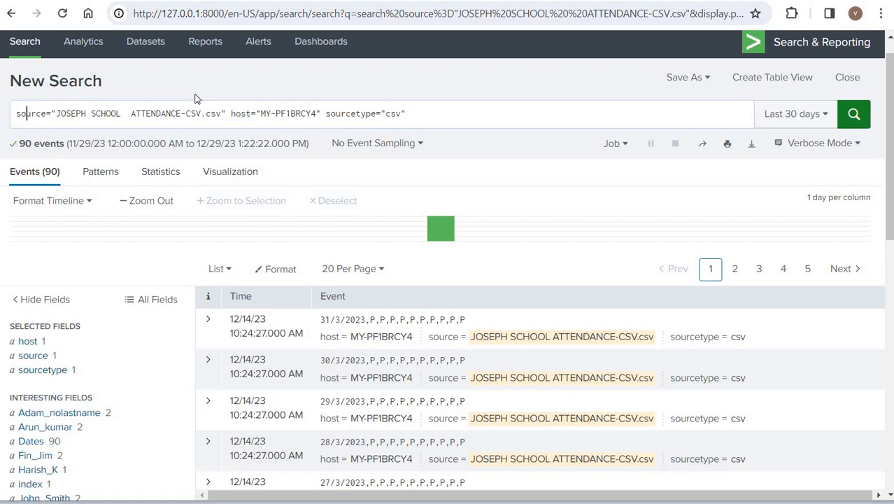
double_click(361, 116)
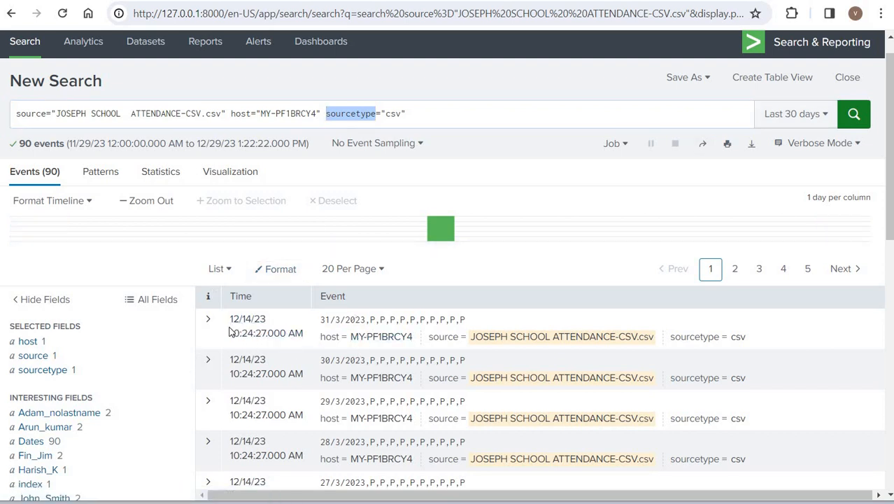
Examine the first event's time and raw text, and review the available search modes without changing the mode
drag(231, 331, 235, 326)
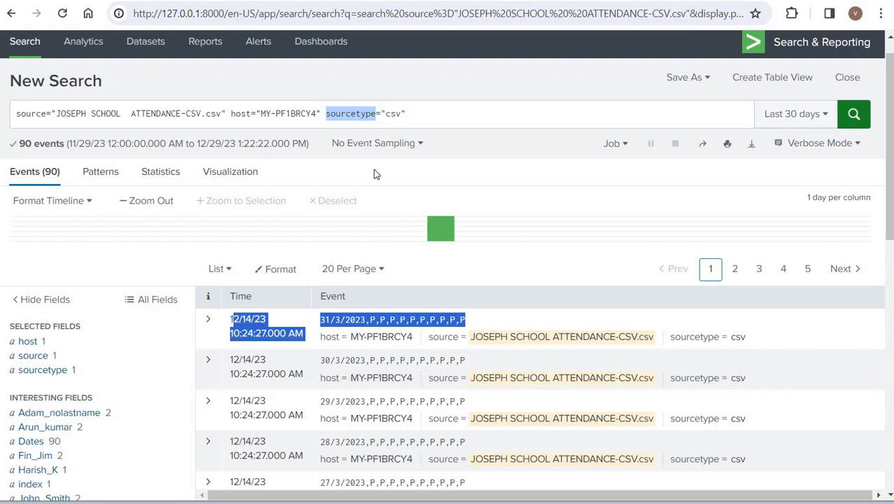
click(780, 158)
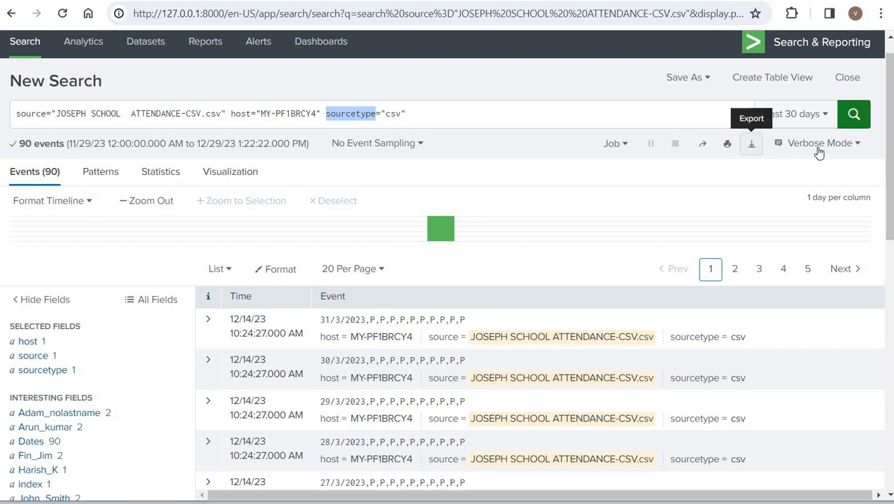
click(817, 143)
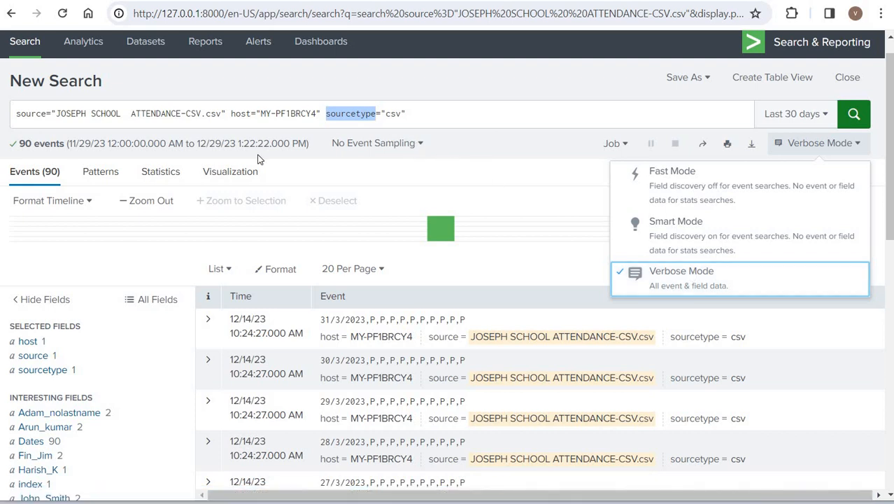
click(462, 148)
View the value summary of the selected field sourcetype and close it
scroll(461, 148, down, 1)
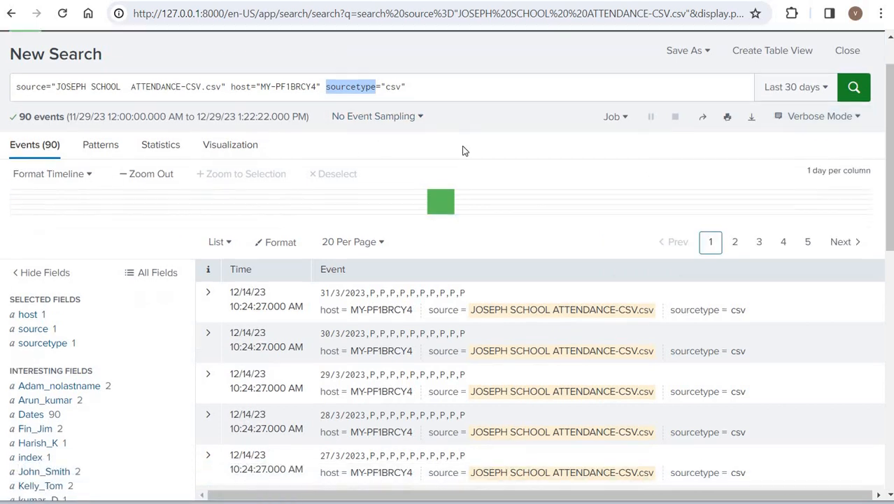
scroll(463, 150, down, 2)
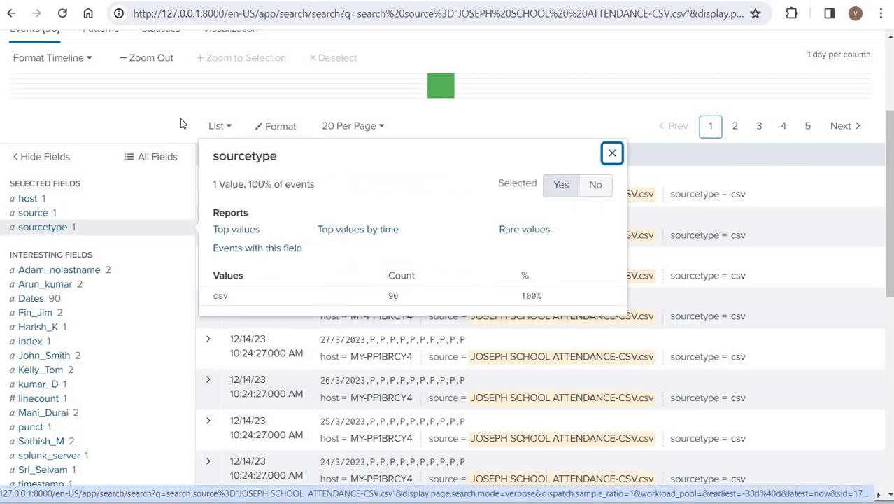
click(141, 128)
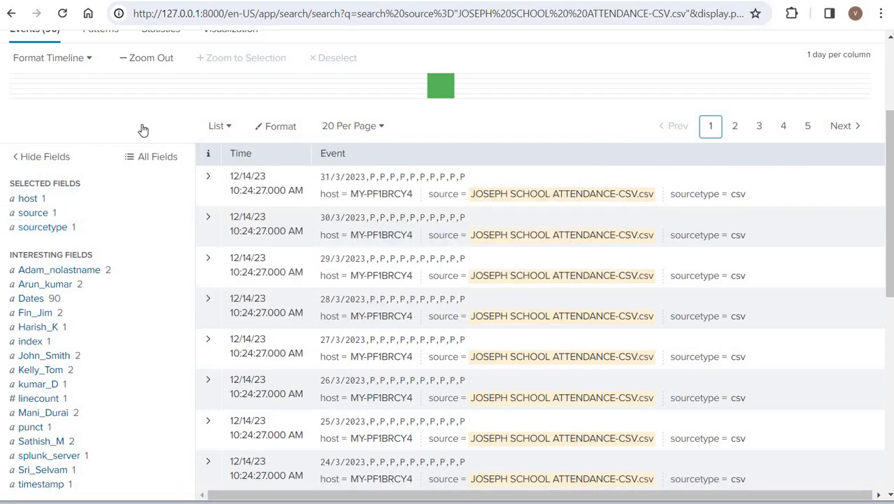
Go to the Interesting Fields list and examine the number of values and top 10 values of the Dates field
scroll(141, 128, down, 2)
scroll(141, 128, down, 1)
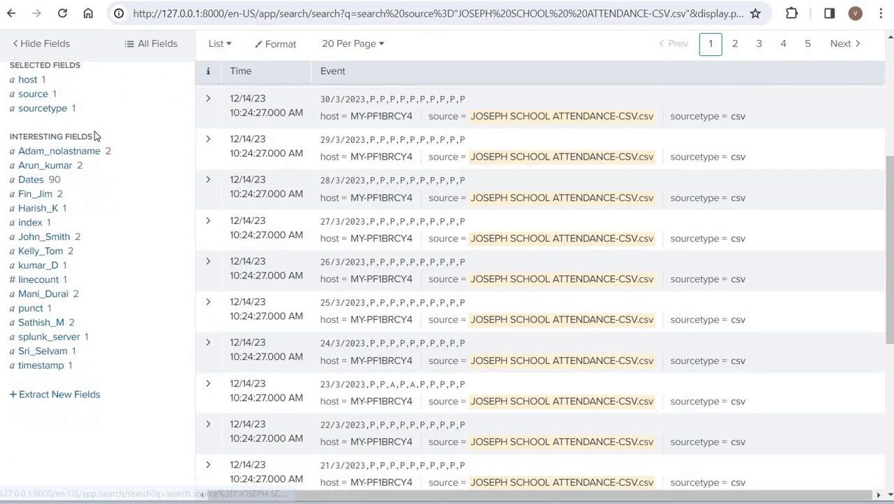
drag(93, 137, 7, 140)
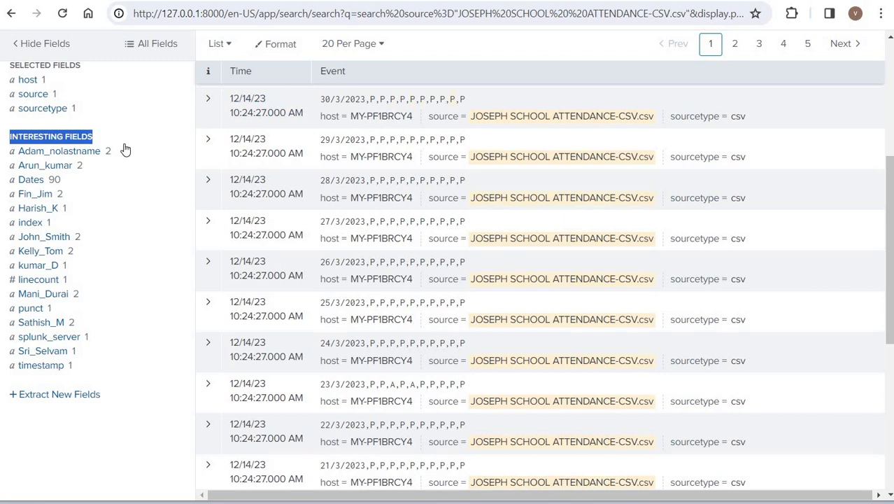
click(30, 181)
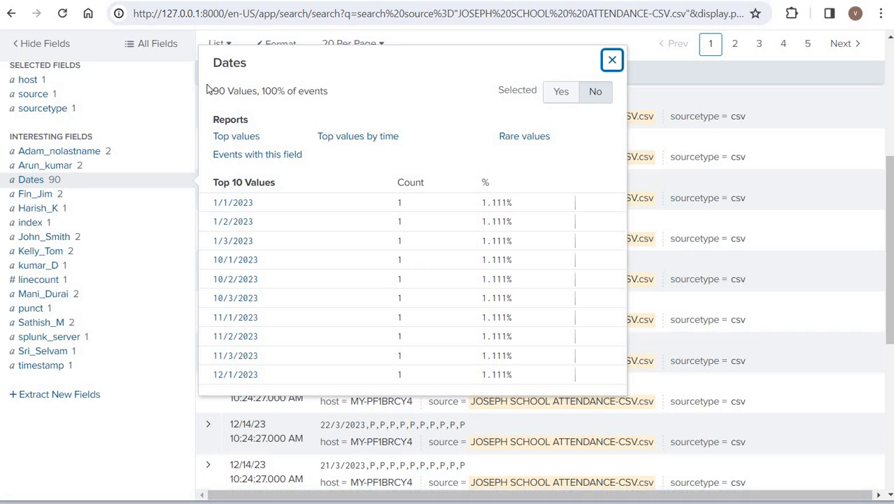
drag(213, 90, 247, 90)
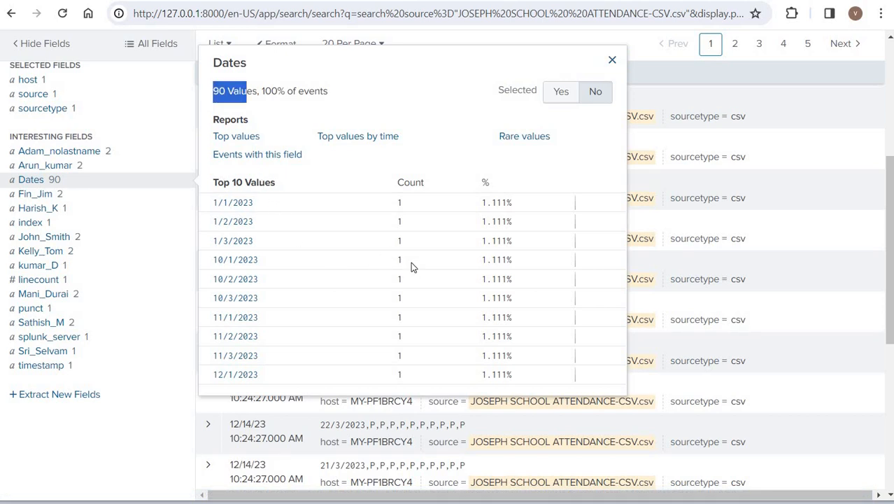
drag(405, 290, 403, 317)
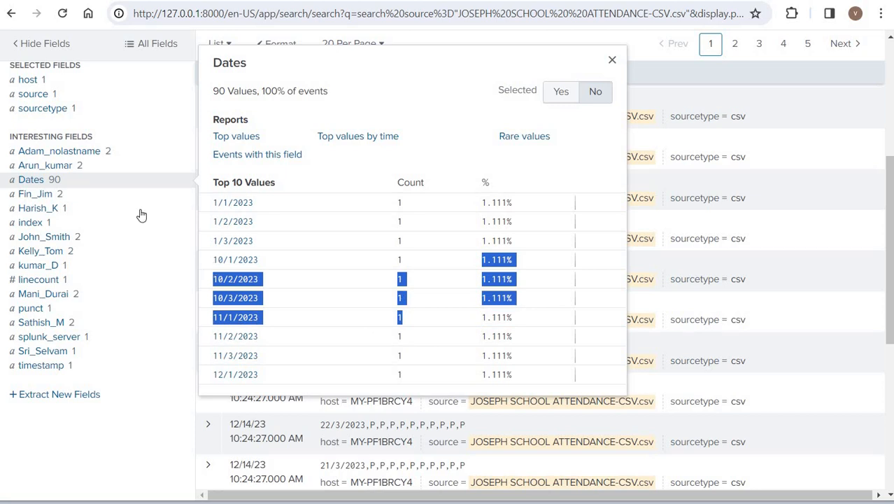
Compare the P and A attendance counts of the student fields directly below Dates and directly below index, and close the summary
click(49, 198)
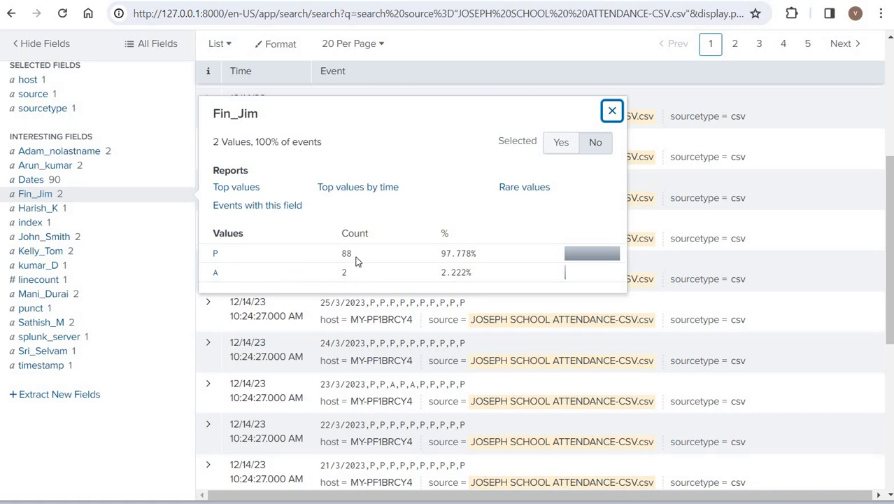
drag(318, 265, 430, 270)
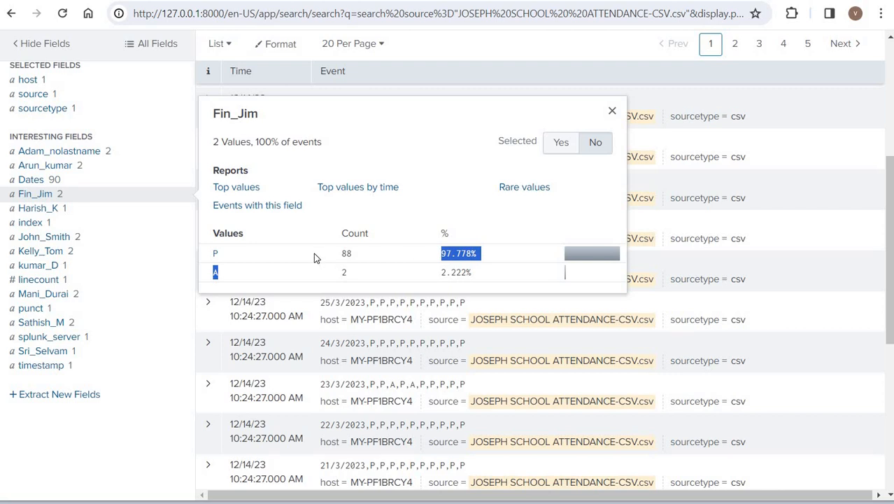
click(245, 213)
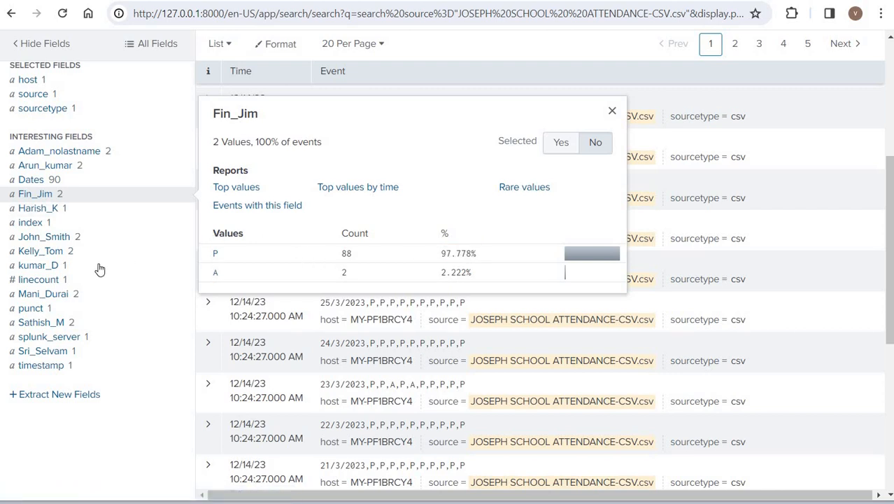
click(44, 237)
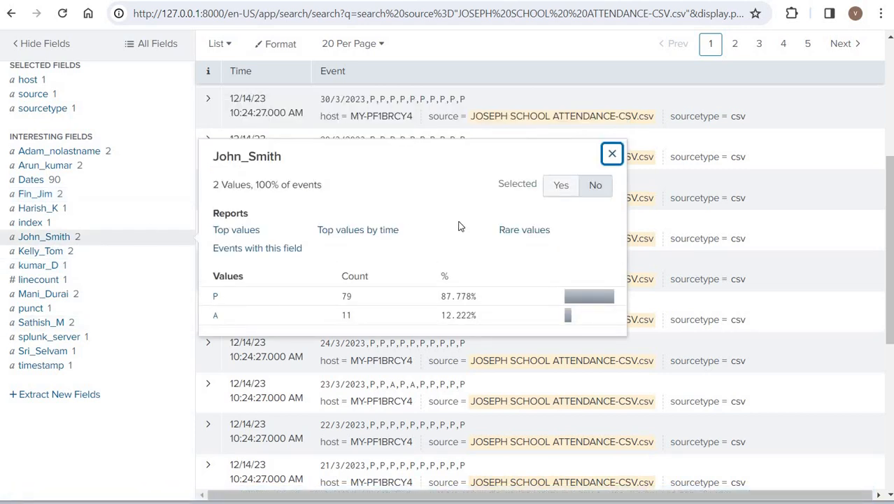
click(612, 154)
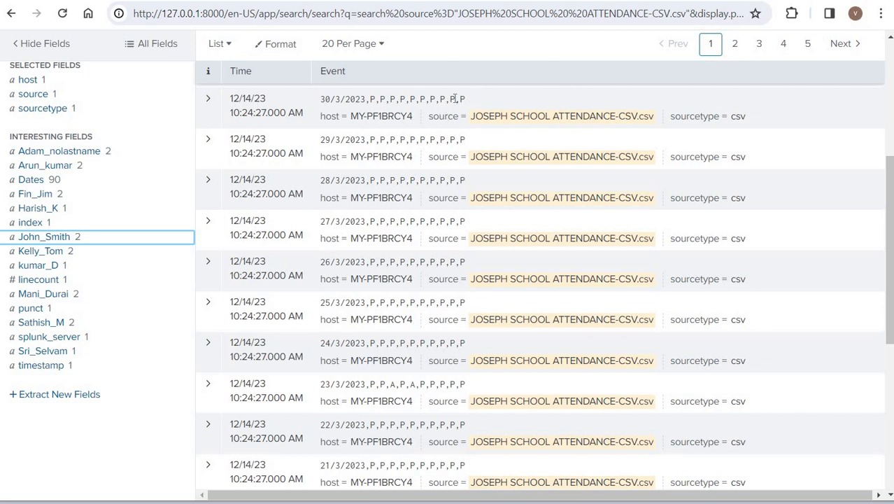
Highlight the raw text of the 30/3/2023 event and inspect the value summaries of the timestamp and linecount fields
drag(465, 99, 321, 99)
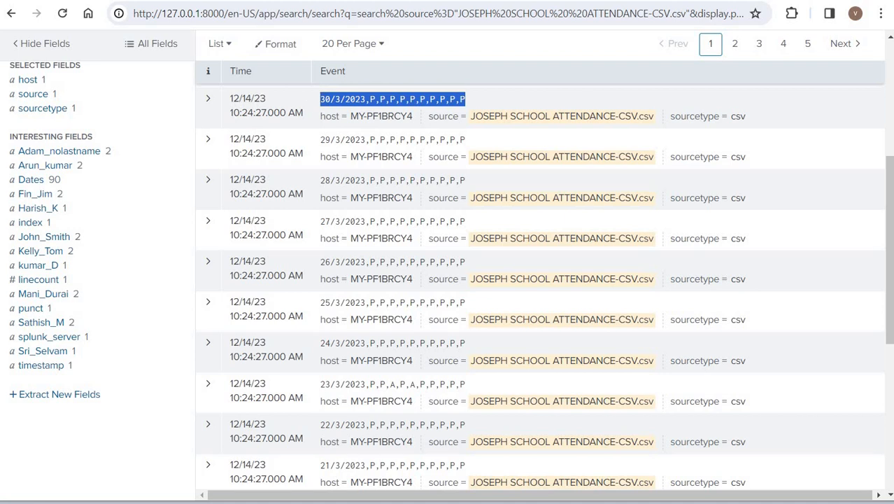
click(51, 370)
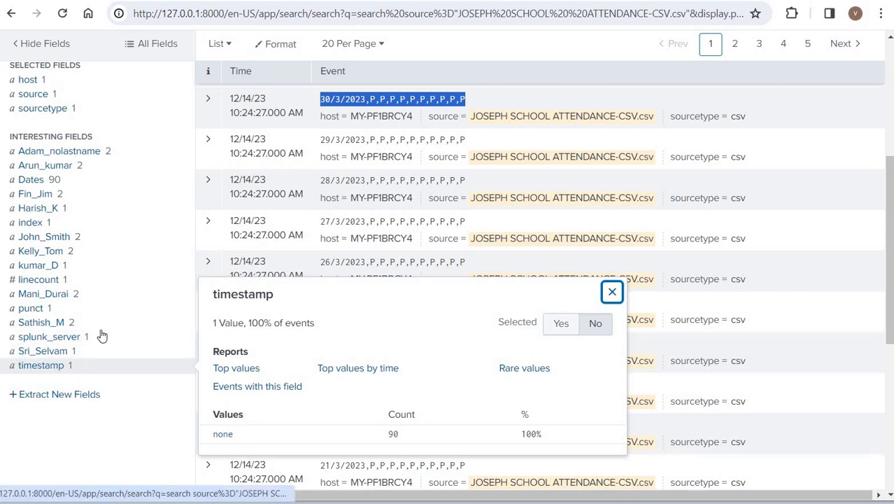
click(68, 367)
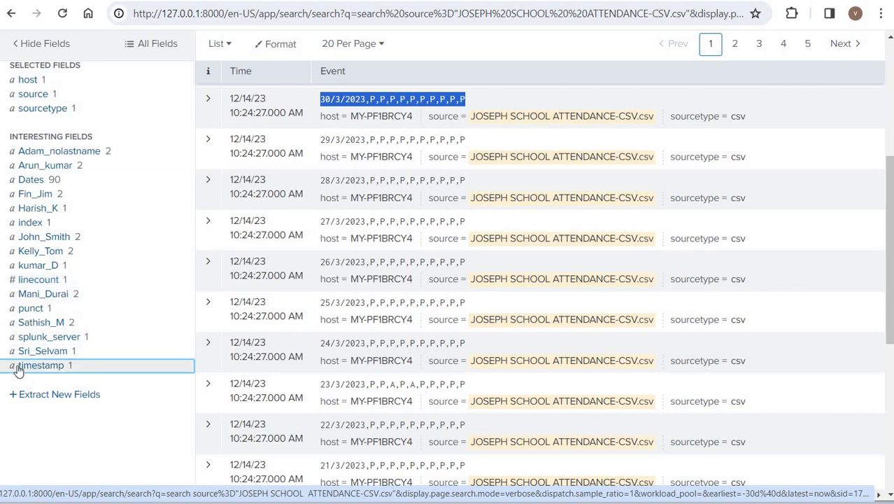
click(39, 280)
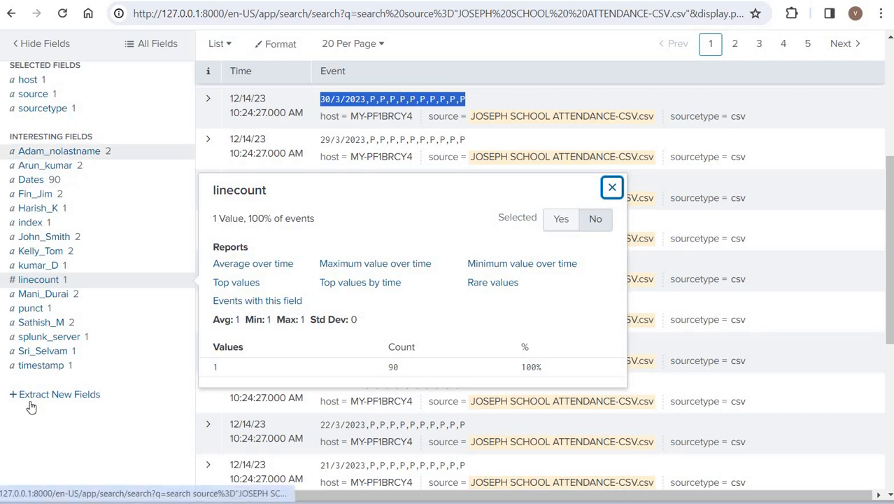
Examine the P and A attendance values of the student field listed directly below punct
click(42, 354)
click(11, 318)
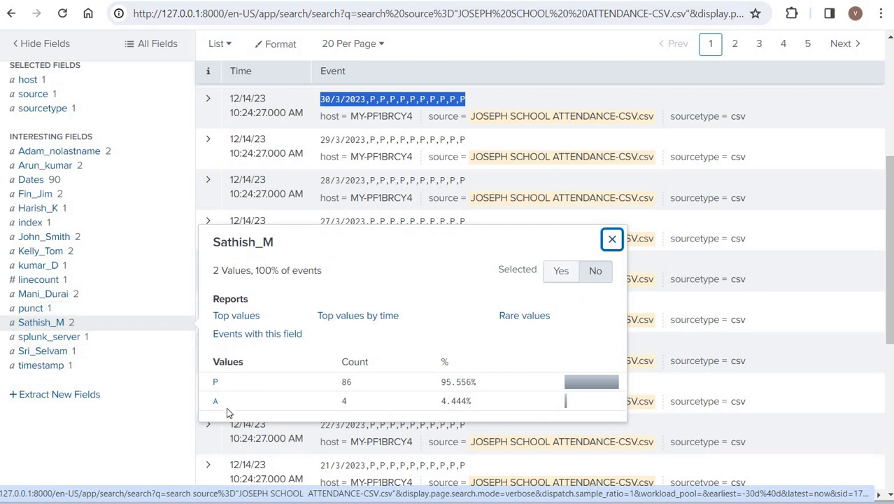
drag(217, 396, 214, 385)
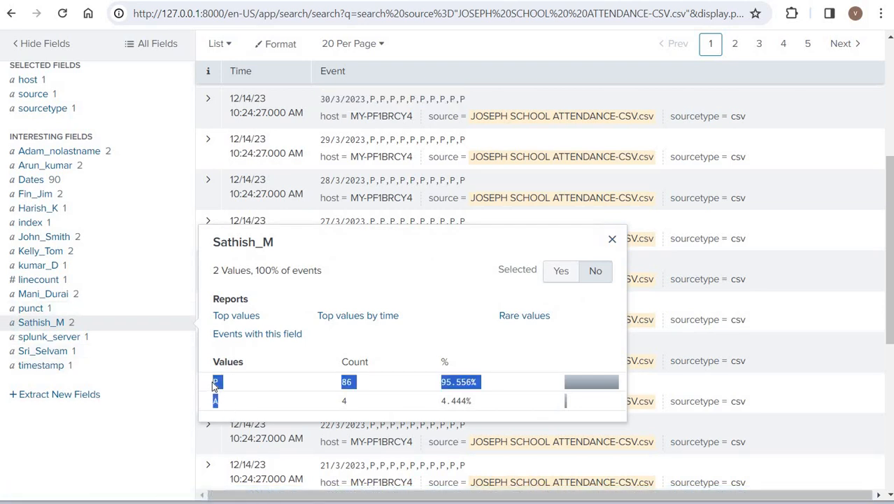
click(402, 291)
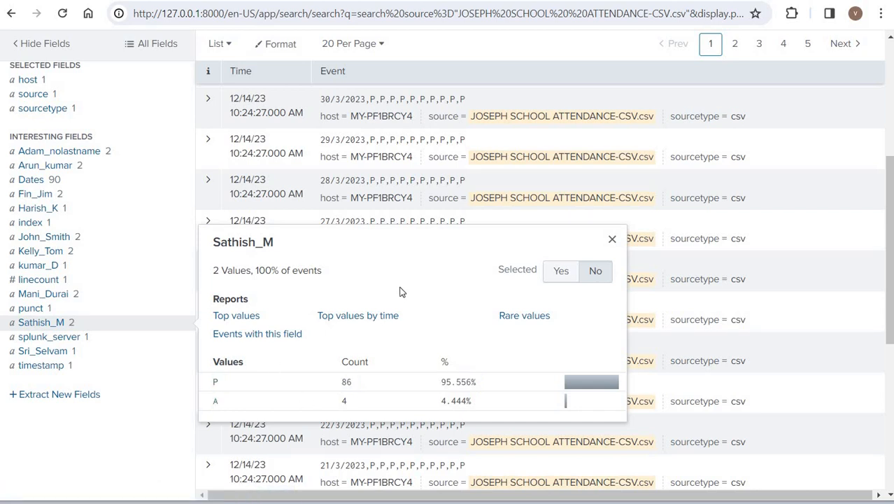
View the attendance value summaries of the two student fields listed directly above linecount
click(40, 239)
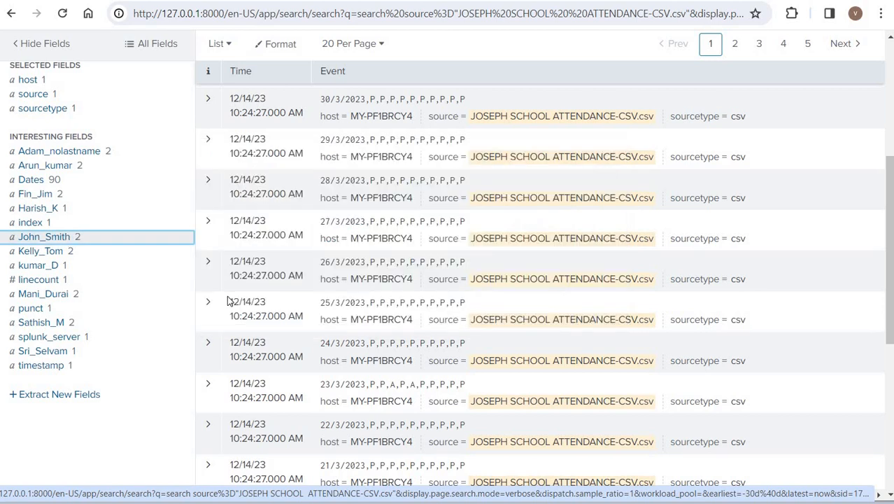
click(49, 253)
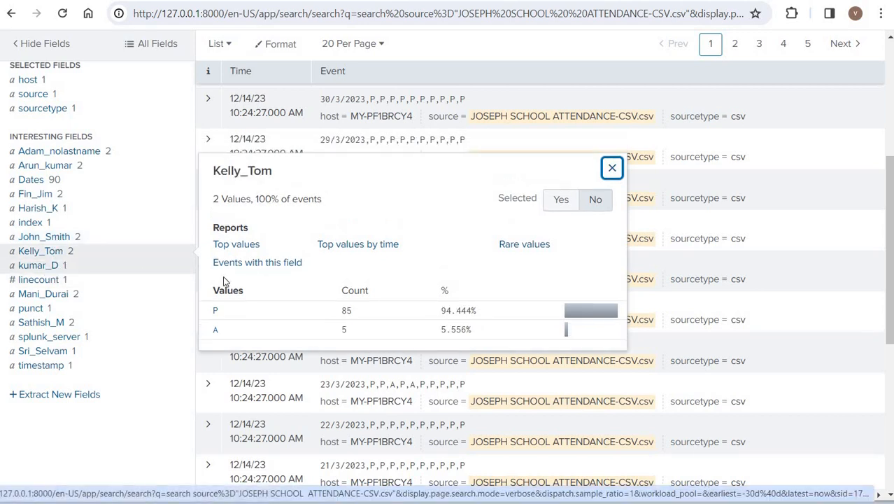
click(44, 265)
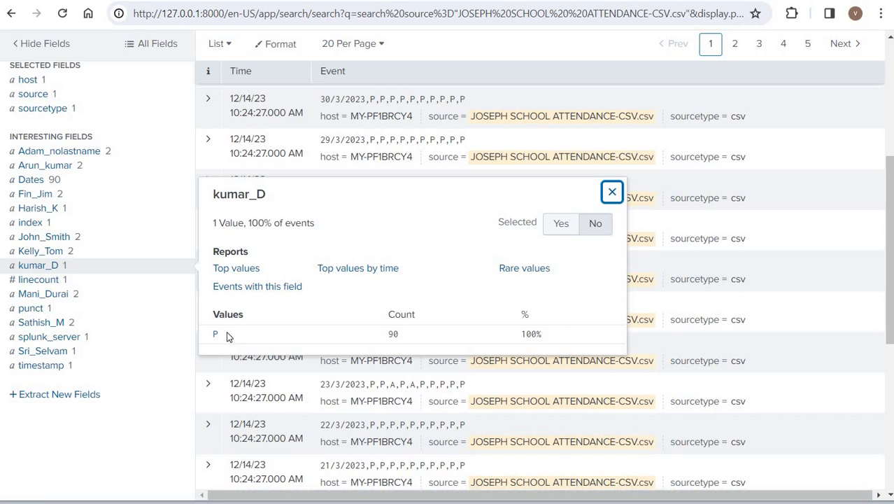
Inspect the attendance value summaries of the student fields directly above linecount, directly below linecount, and directly above timestamp
double_click(381, 341)
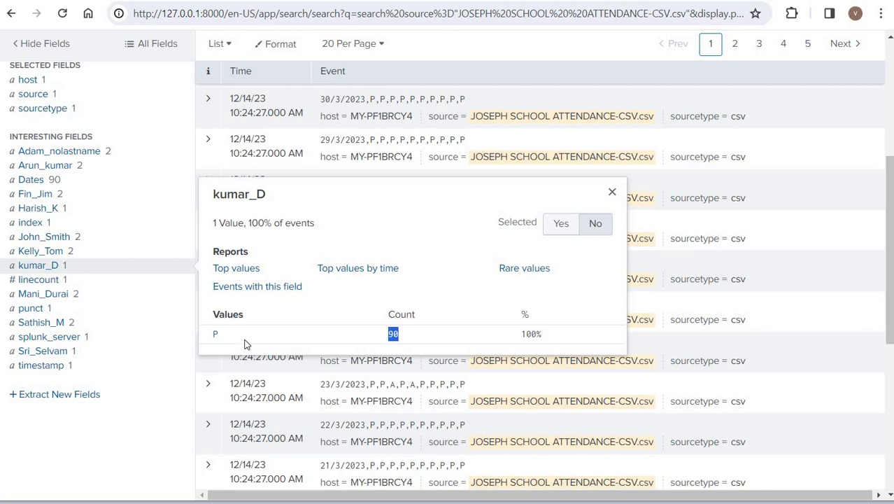
drag(217, 315, 216, 316)
click(67, 296)
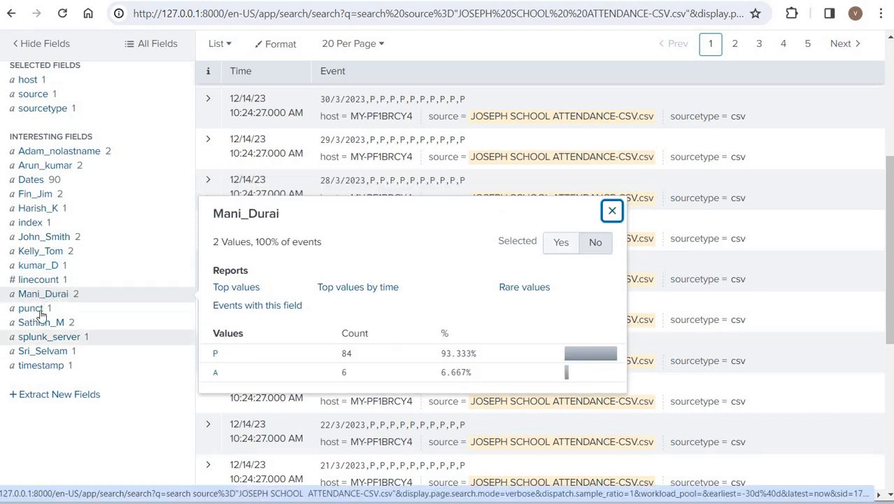
click(67, 353)
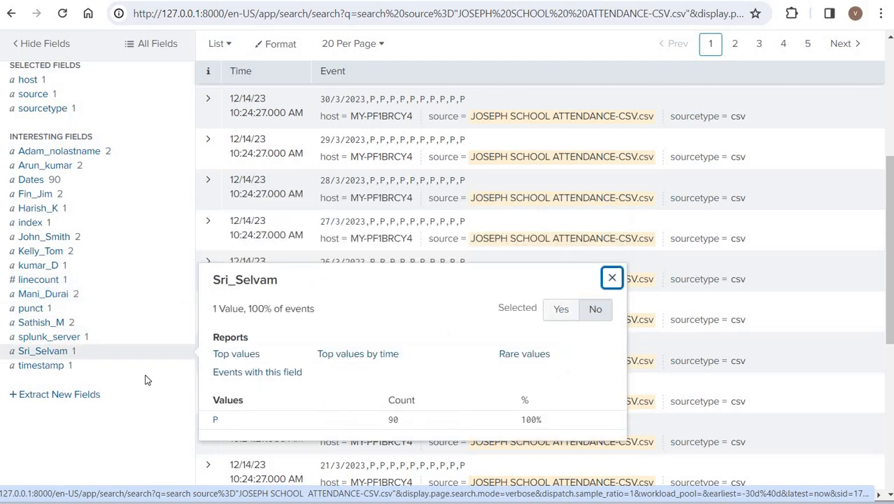
double_click(208, 416)
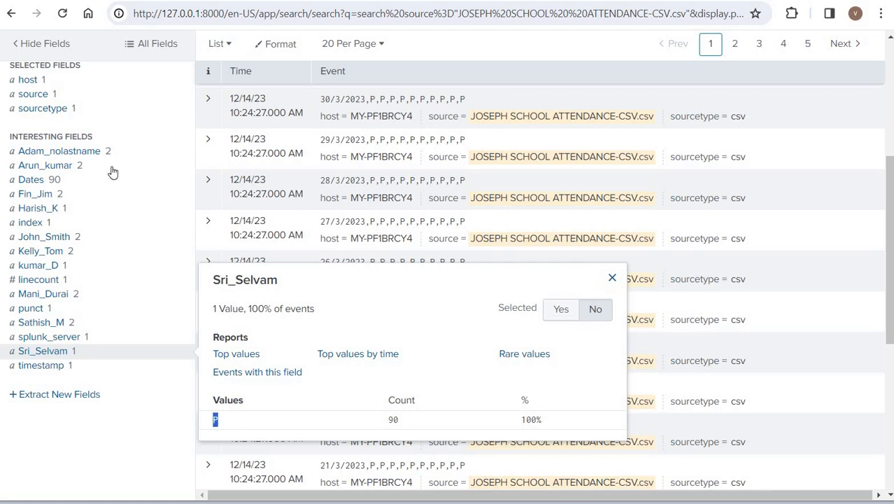
View the value summary of the first interesting field, highlight the last part of its heading, and close the summary
click(95, 152)
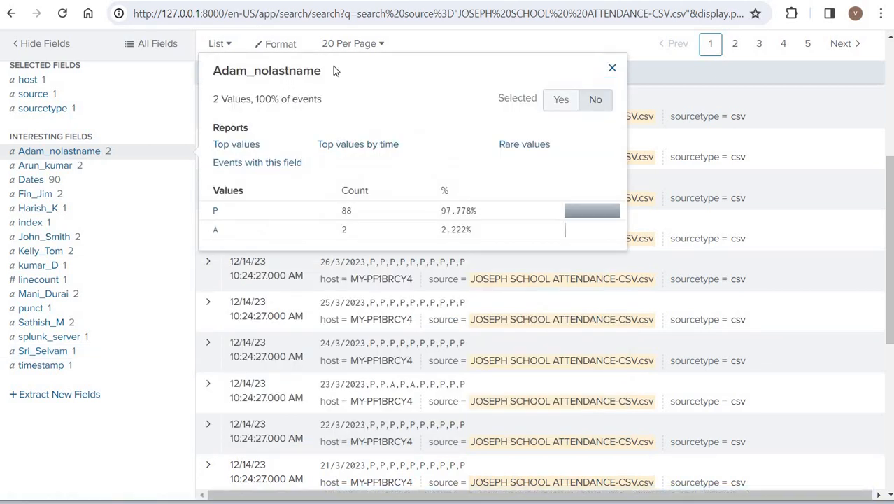
drag(333, 68, 268, 70)
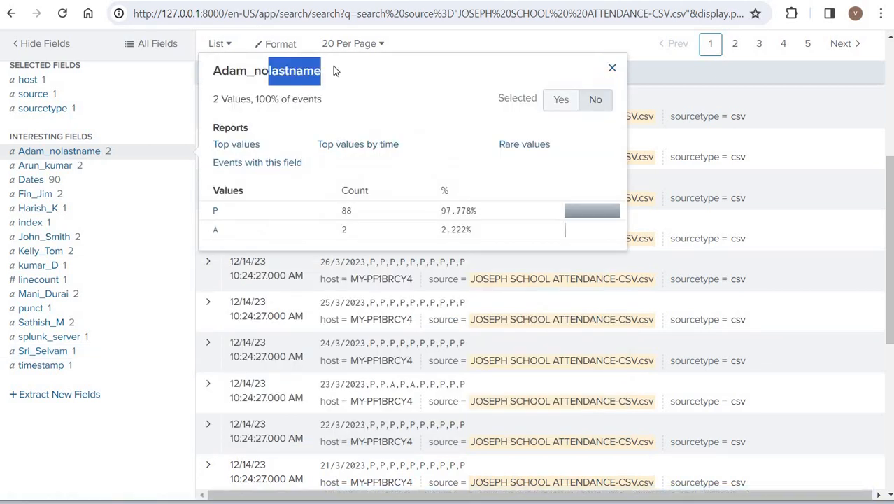
click(612, 70)
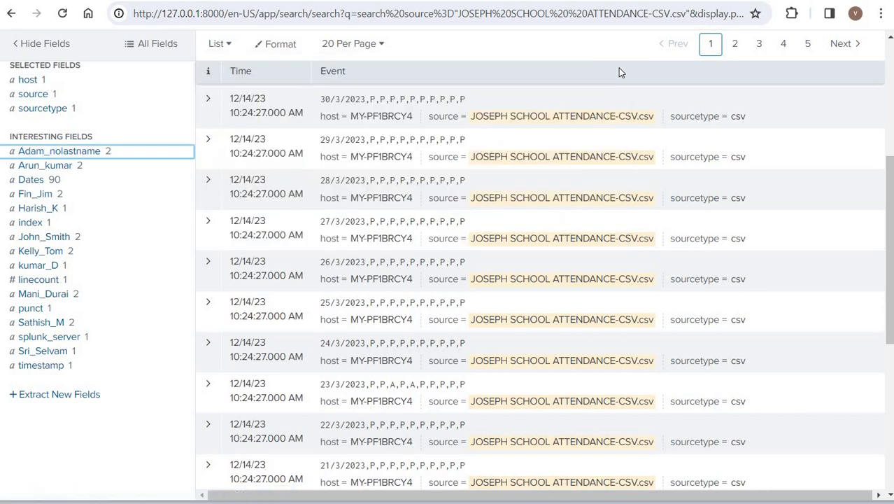
Review the Save As options for the current search and close the list without choosing one
scroll(619, 68, up, 3)
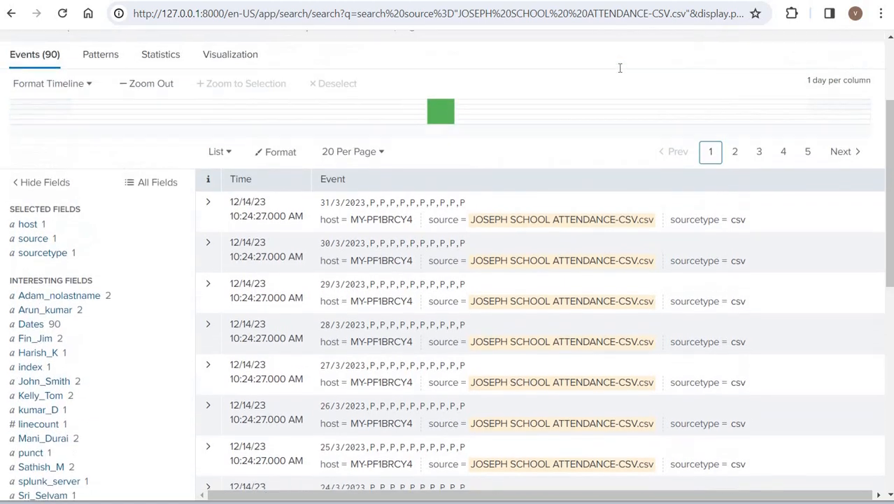
scroll(618, 71, up, 1)
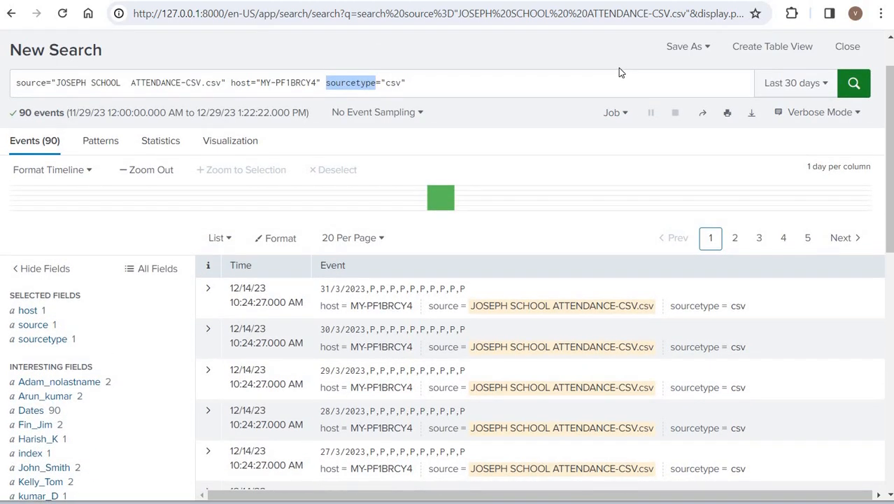
scroll(620, 72, up, 2)
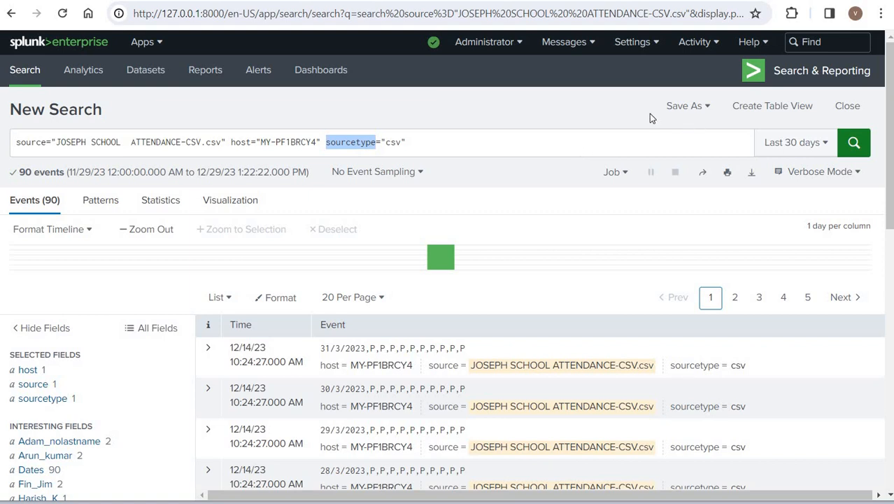
click(702, 110)
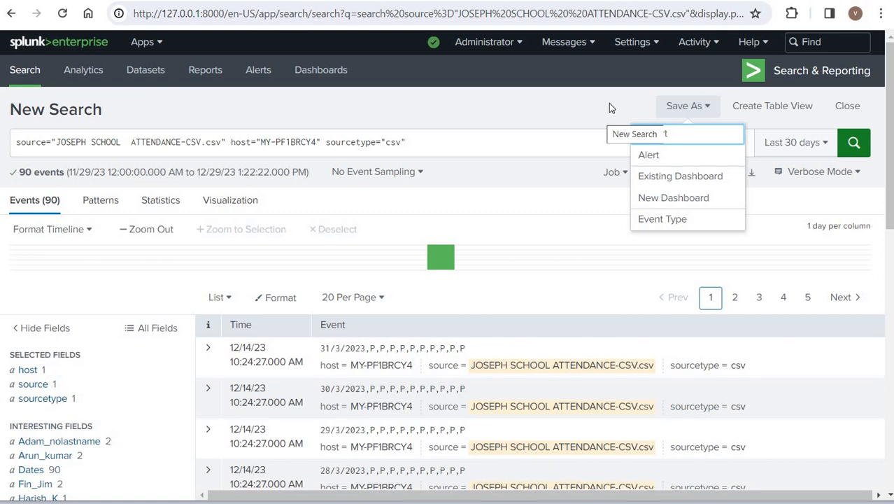
click(812, 137)
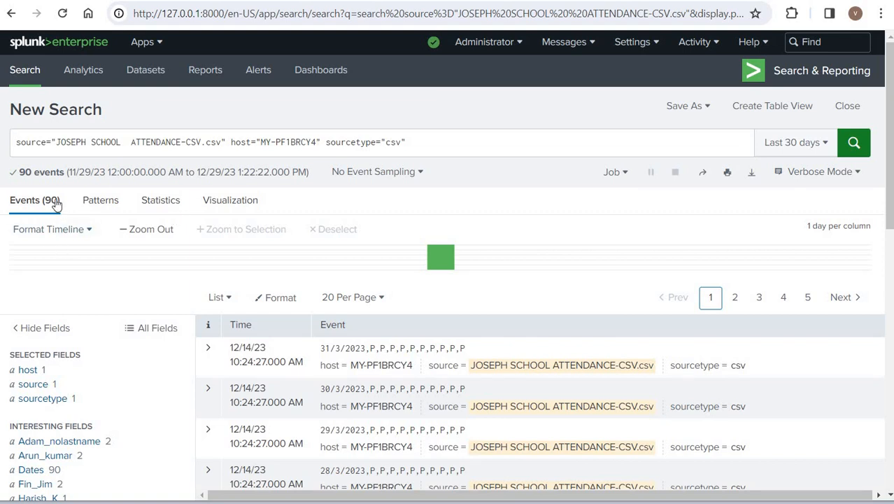
Show the Patterns results for the search and highlight part of the notice about searches with fewer than 5,000 events
drag(57, 203, 102, 201)
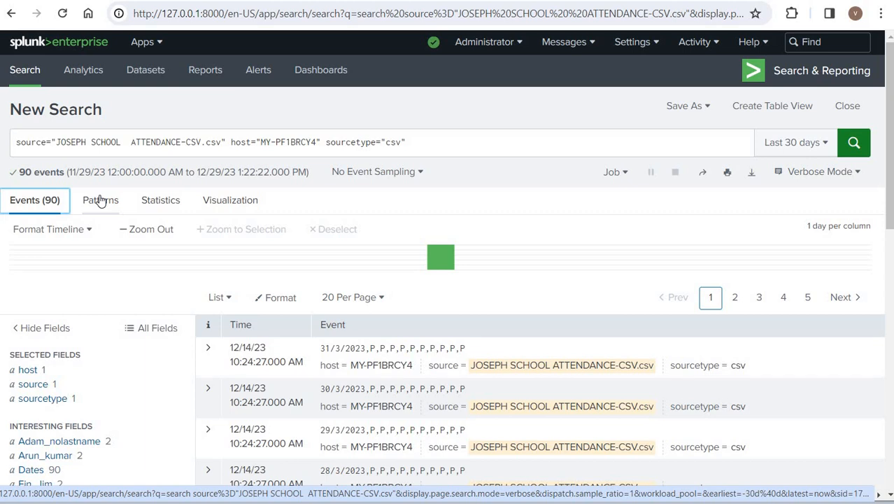
click(100, 200)
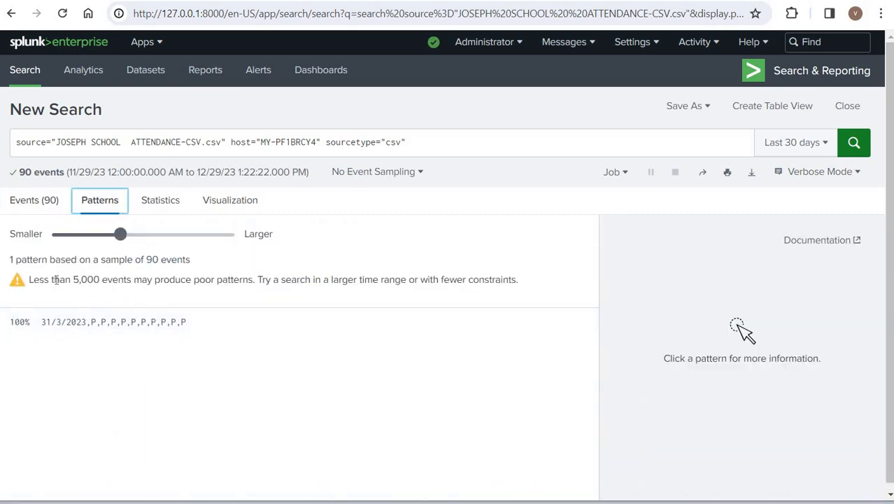
drag(49, 281, 175, 282)
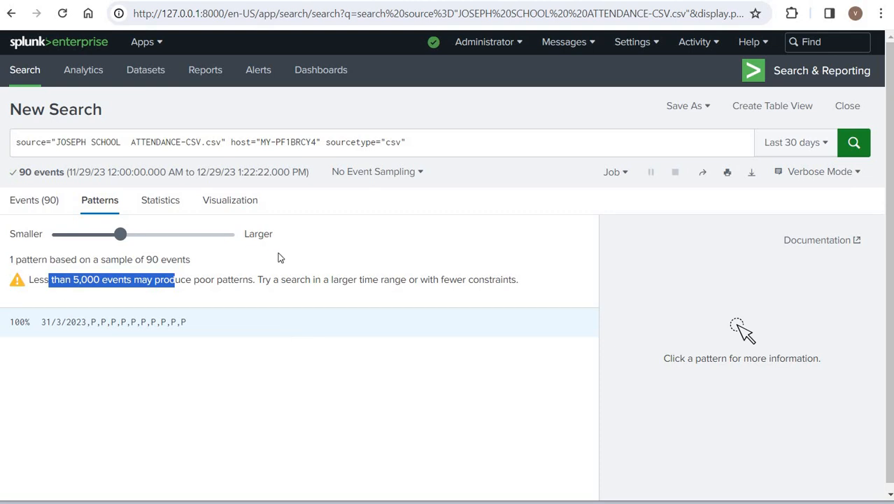
View the Statistics and Visualization results of the search and highlight the guidance message part by part
click(163, 205)
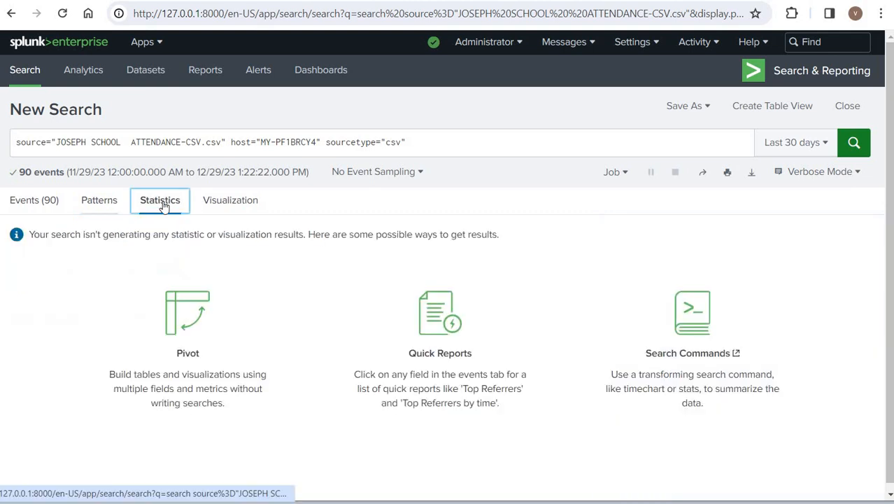
click(426, 141)
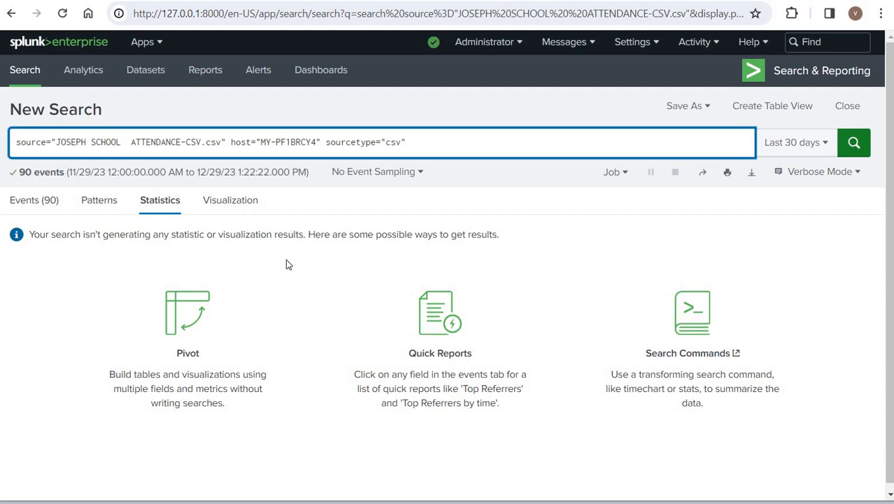
click(230, 200)
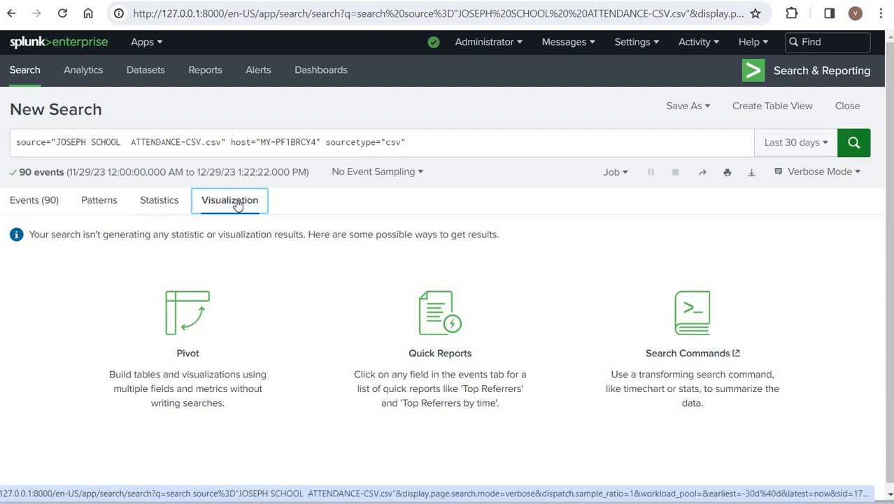
click(423, 138)
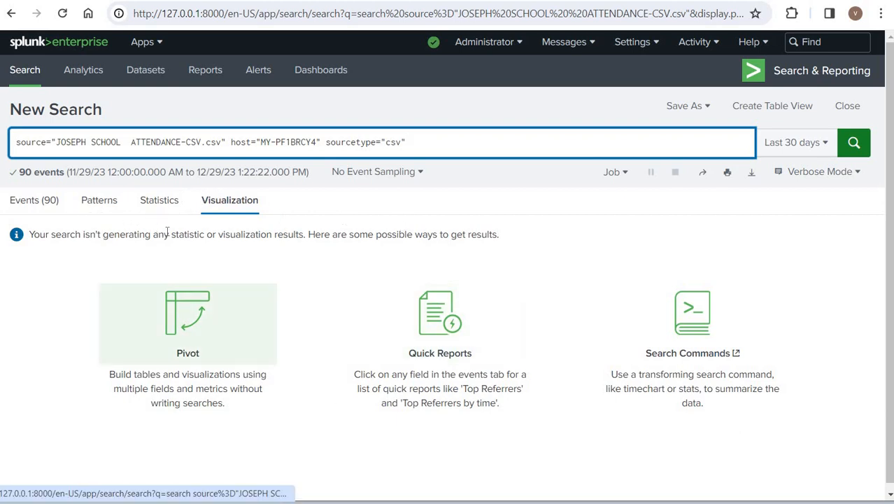
drag(28, 234, 20, 233)
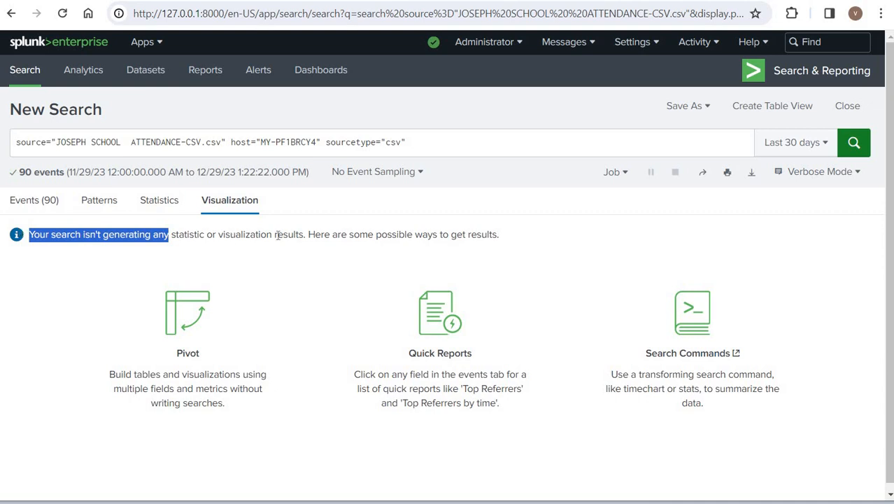
drag(277, 235, 173, 250)
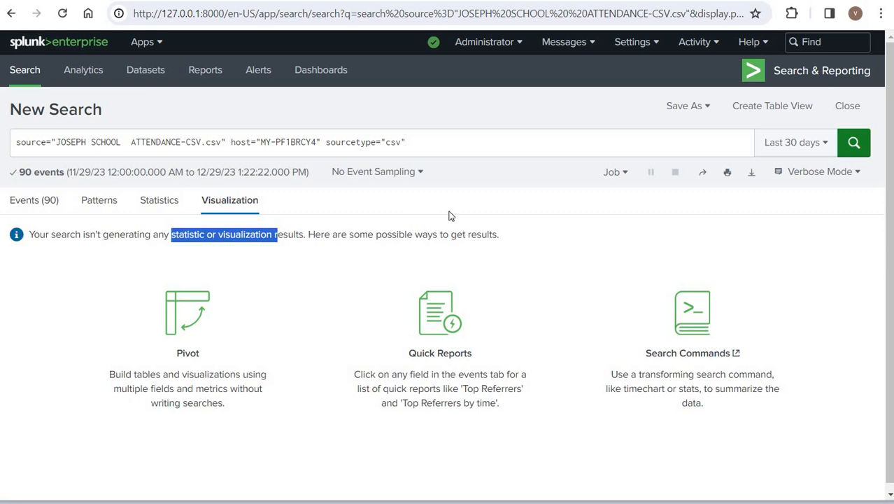
drag(309, 235, 576, 231)
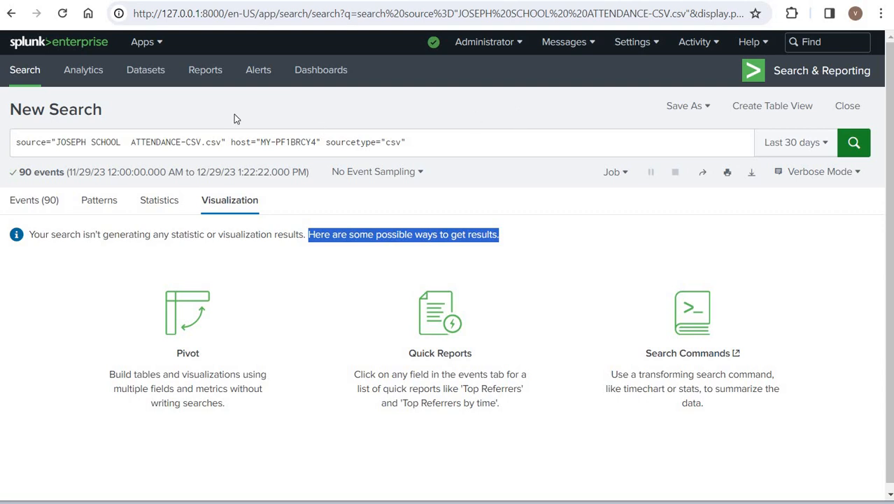
click(349, 74)
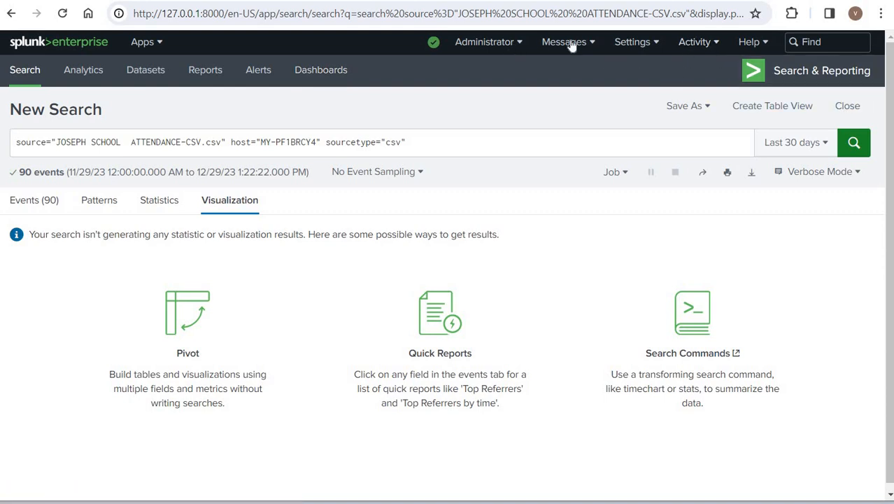
Review the Help, Activity, Settings, Messages and Administrator options in turn, and close the last list
click(760, 43)
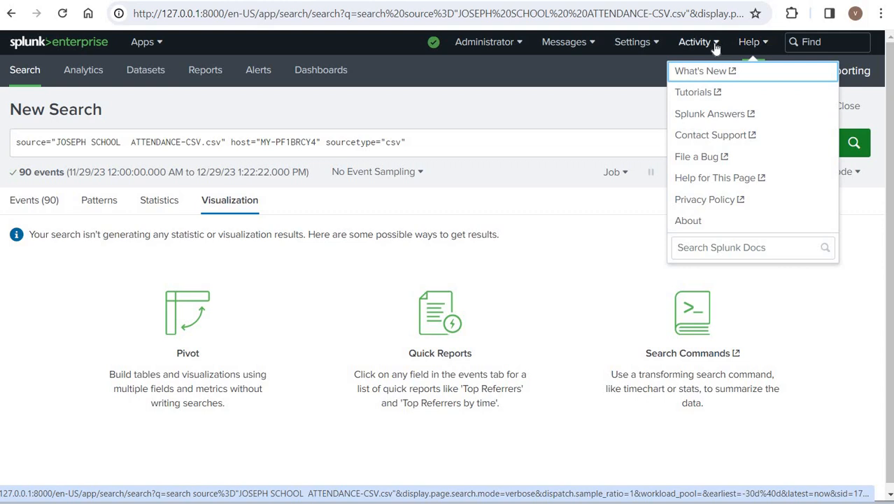
click(713, 44)
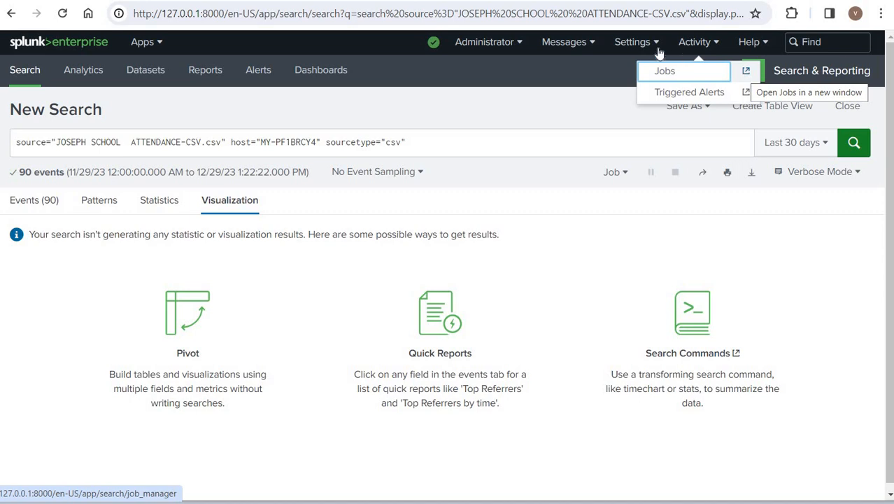
click(637, 43)
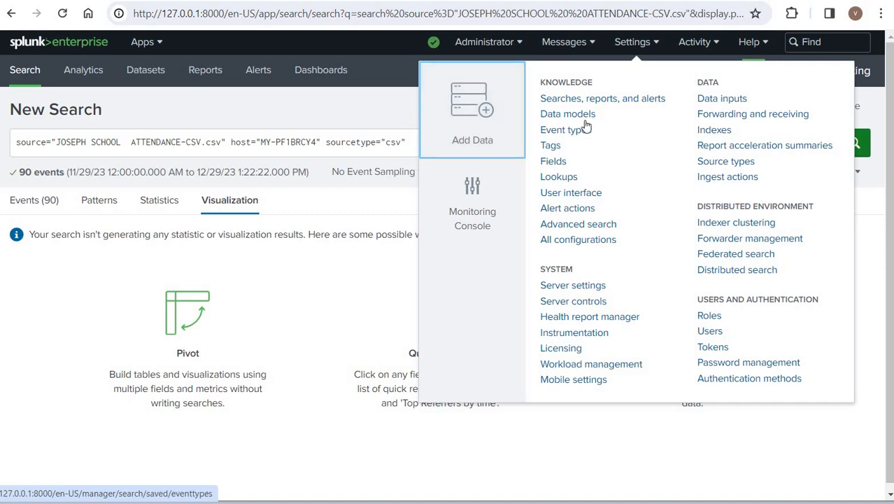
click(580, 47)
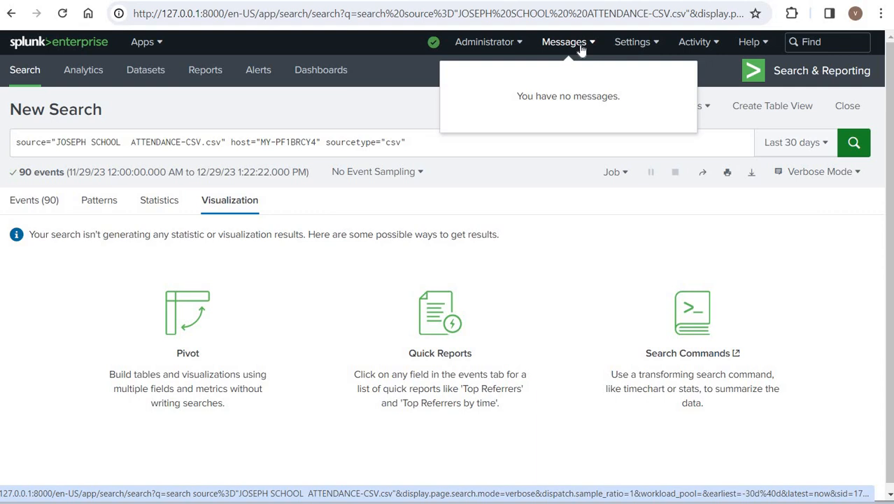
click(512, 44)
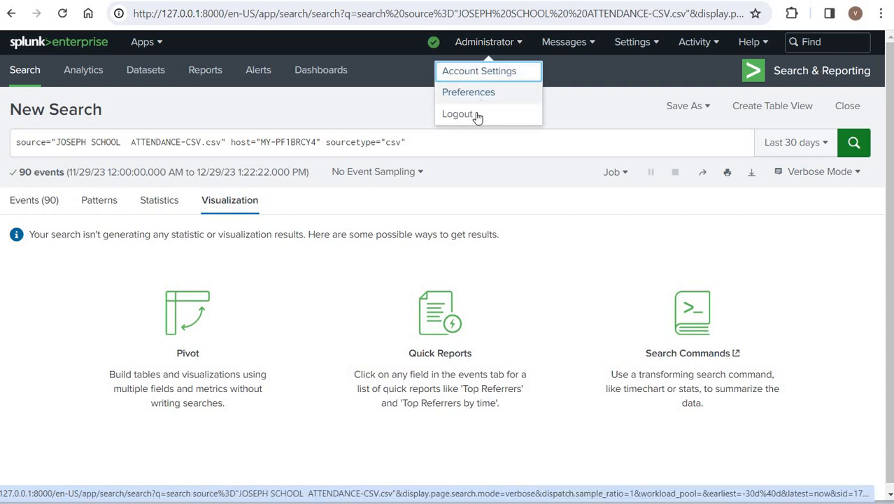
click(423, 41)
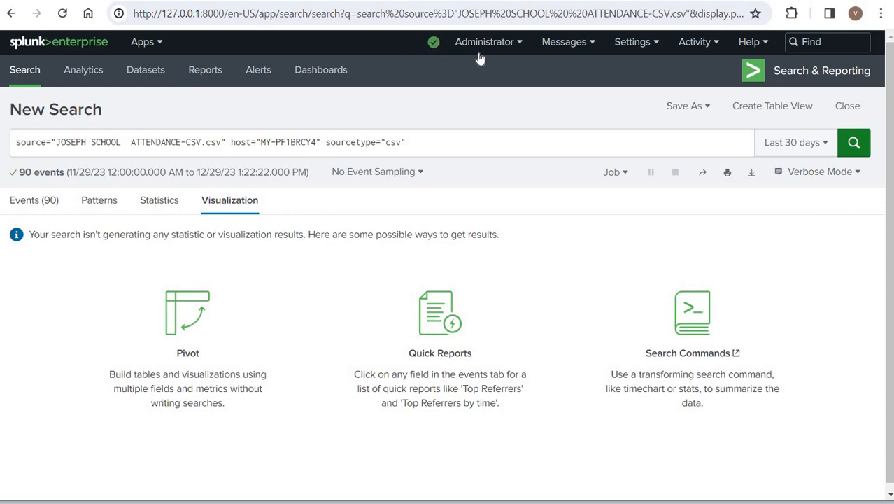
Examine how to interpret the local Splunk deployment's health report, close the report, and open the list of apps
click(435, 45)
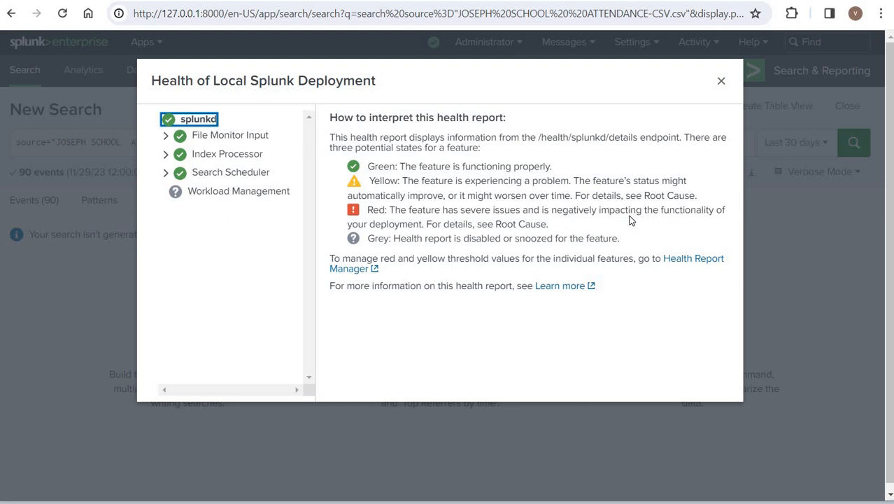
click(721, 81)
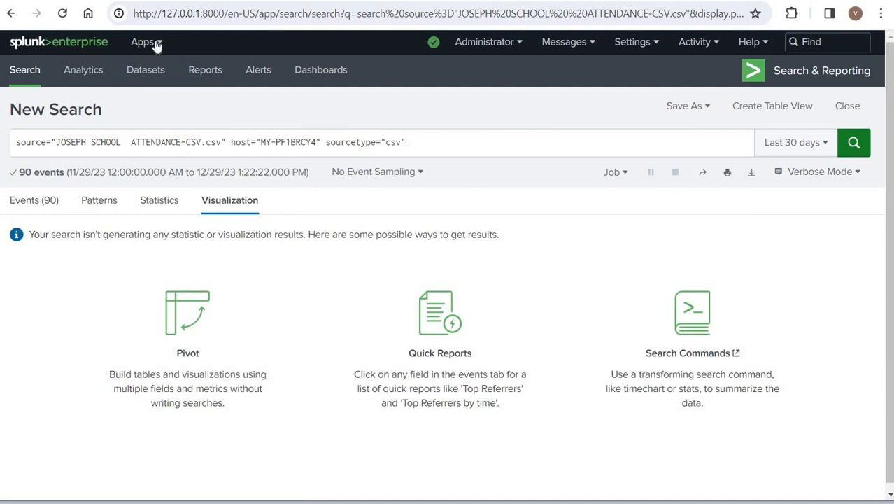
click(157, 43)
Switch to the PowerPoint presentation and display the closing slide, number 5
key(alt+Tab)
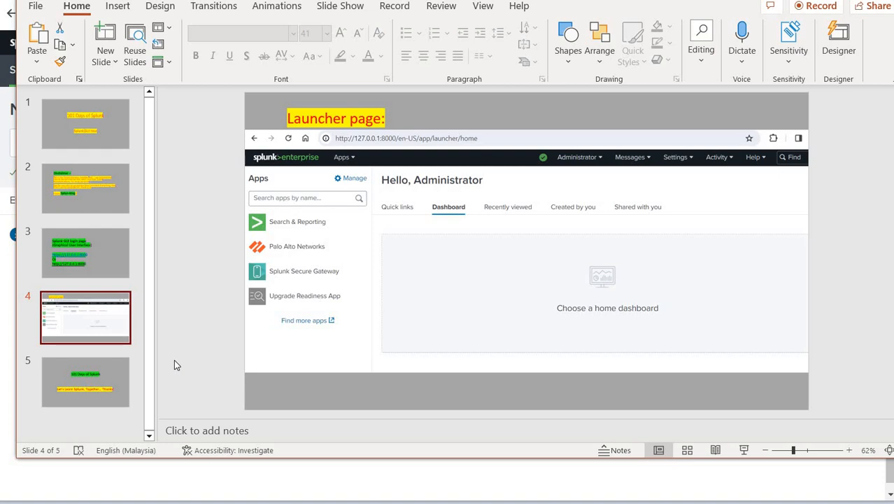
click(88, 377)
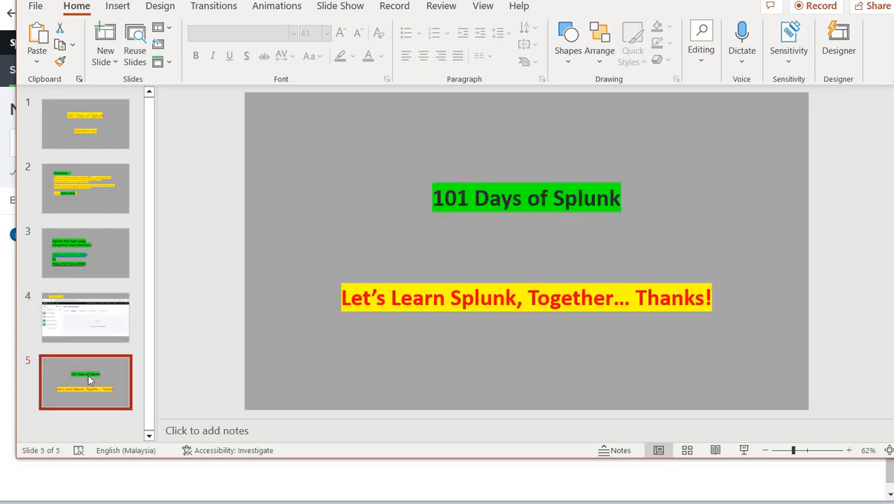